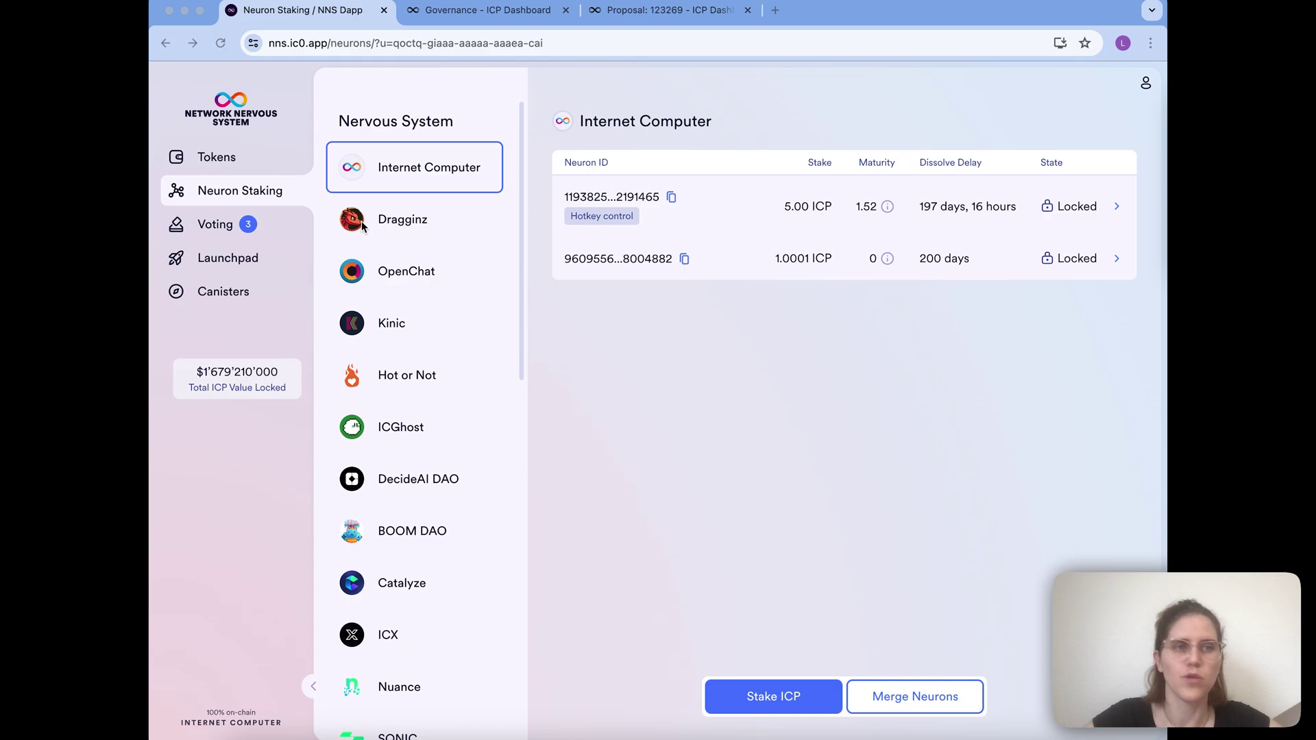
Open the Voting page listing actionable proposals 130971, 130852 and 130851, and scroll through them
click(267, 232)
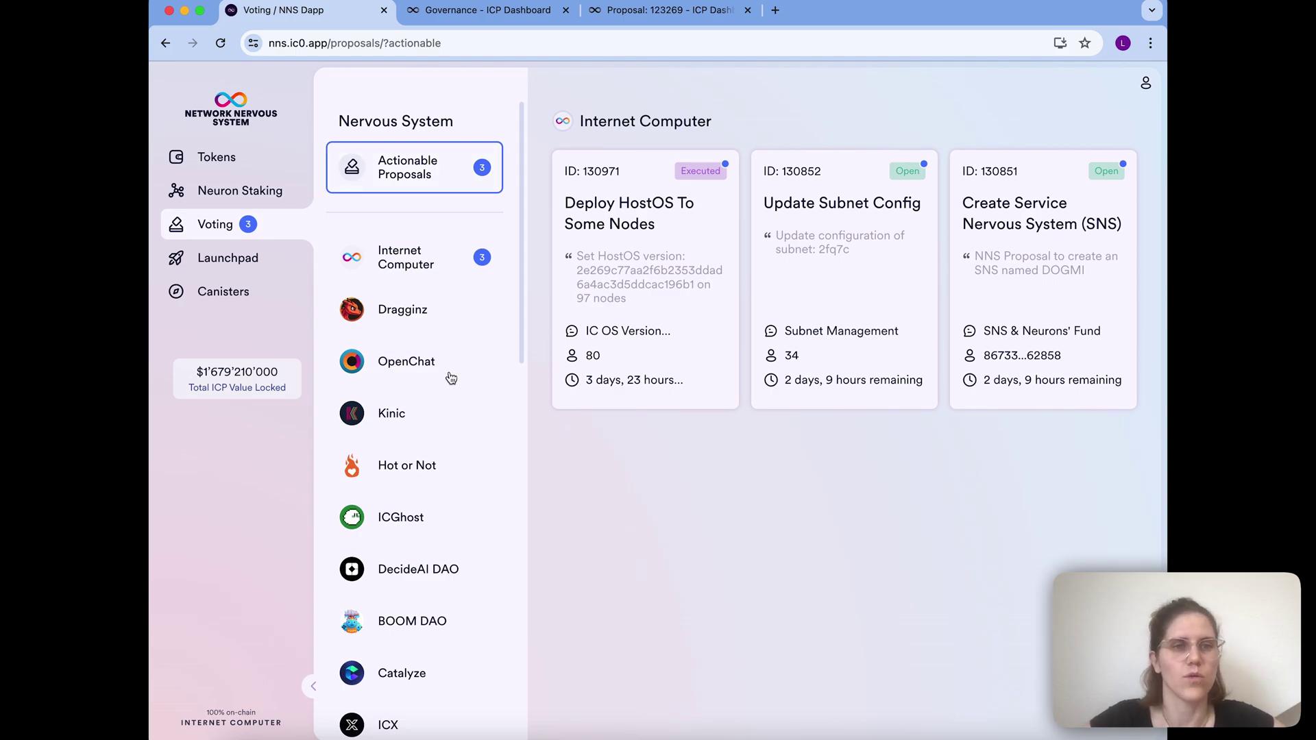
scroll(441, 567, down, 5)
scroll(435, 480, up, 5)
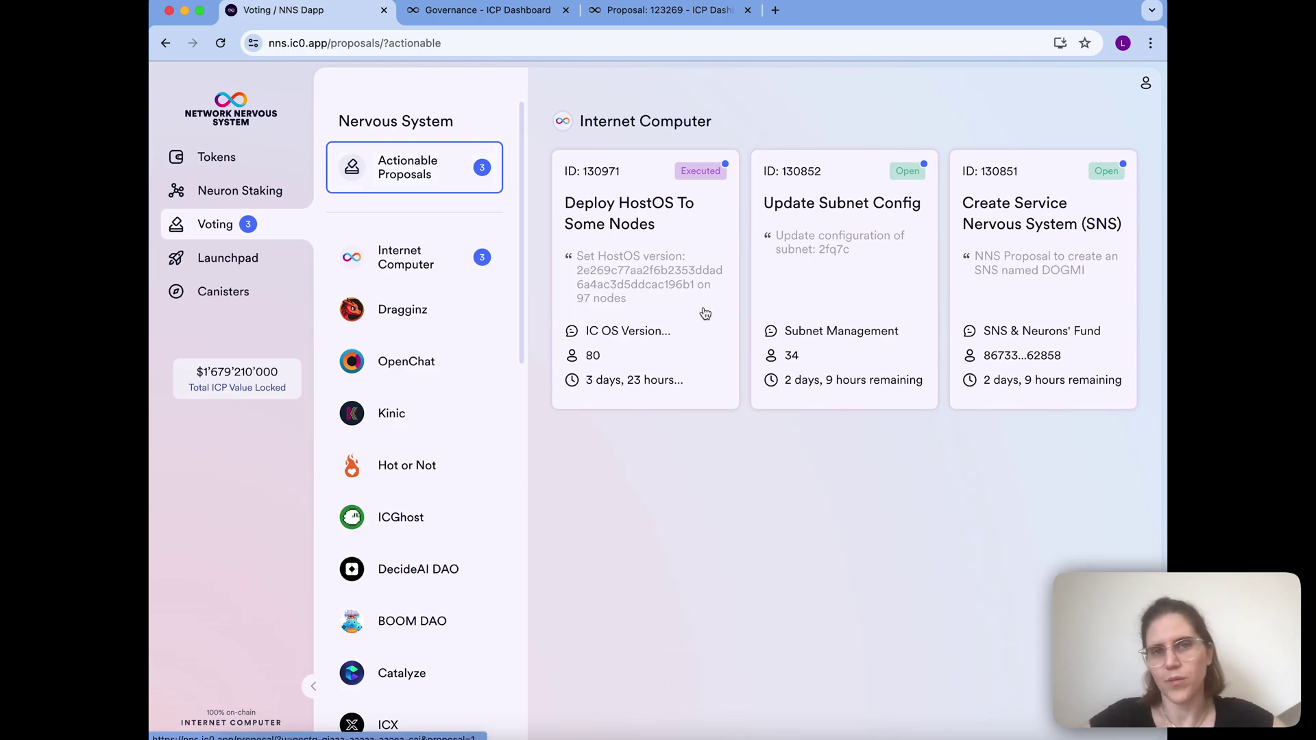
click(794, 275)
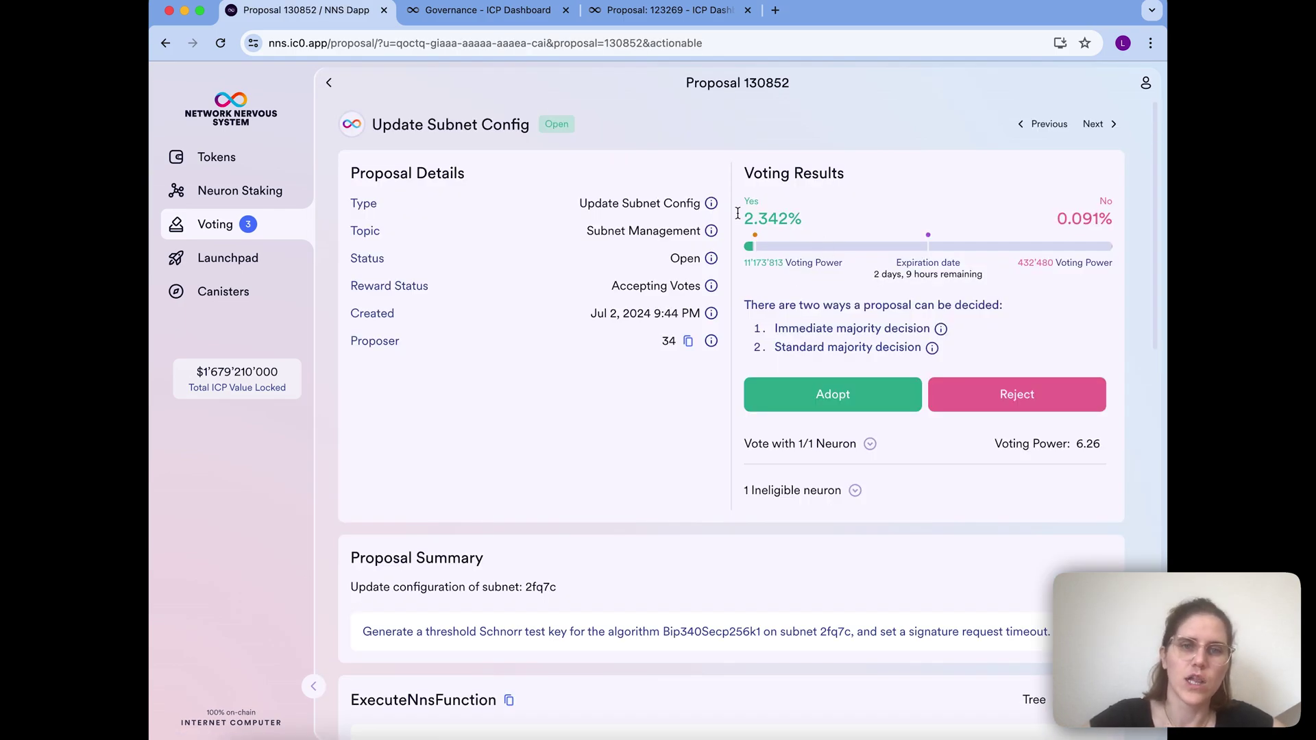
click(1096, 123)
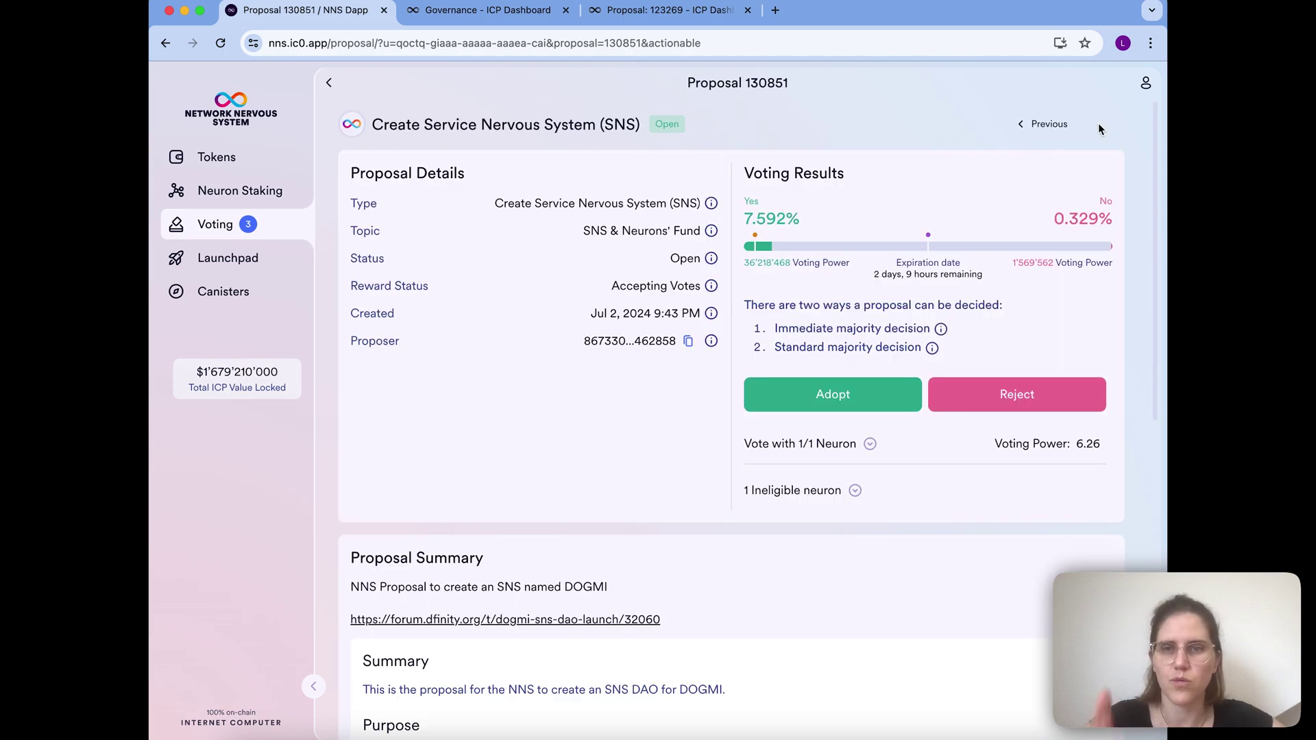
click(1039, 127)
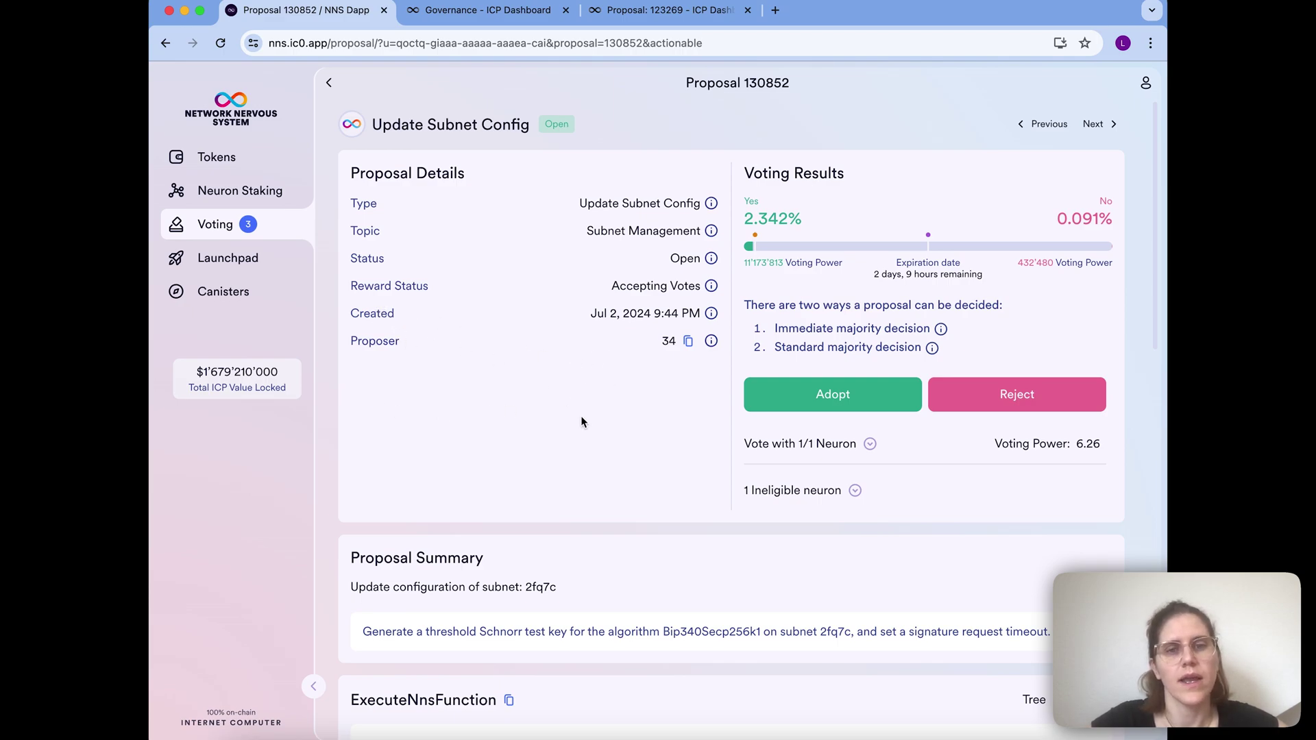
Scroll down through proposal 130852's Payload and back up to the voting section
scroll(581, 417, down, 3)
scroll(591, 615, down, 10)
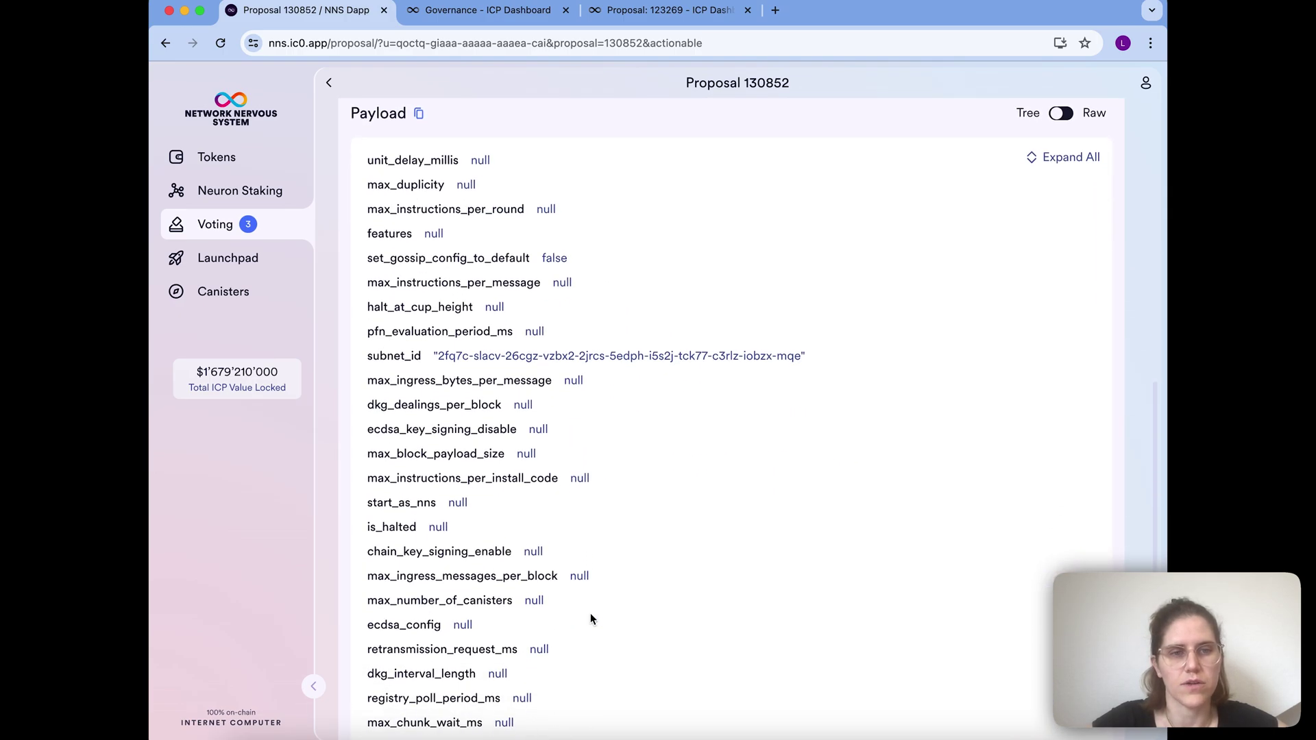
scroll(591, 617, down, 3)
scroll(591, 617, down, 3)
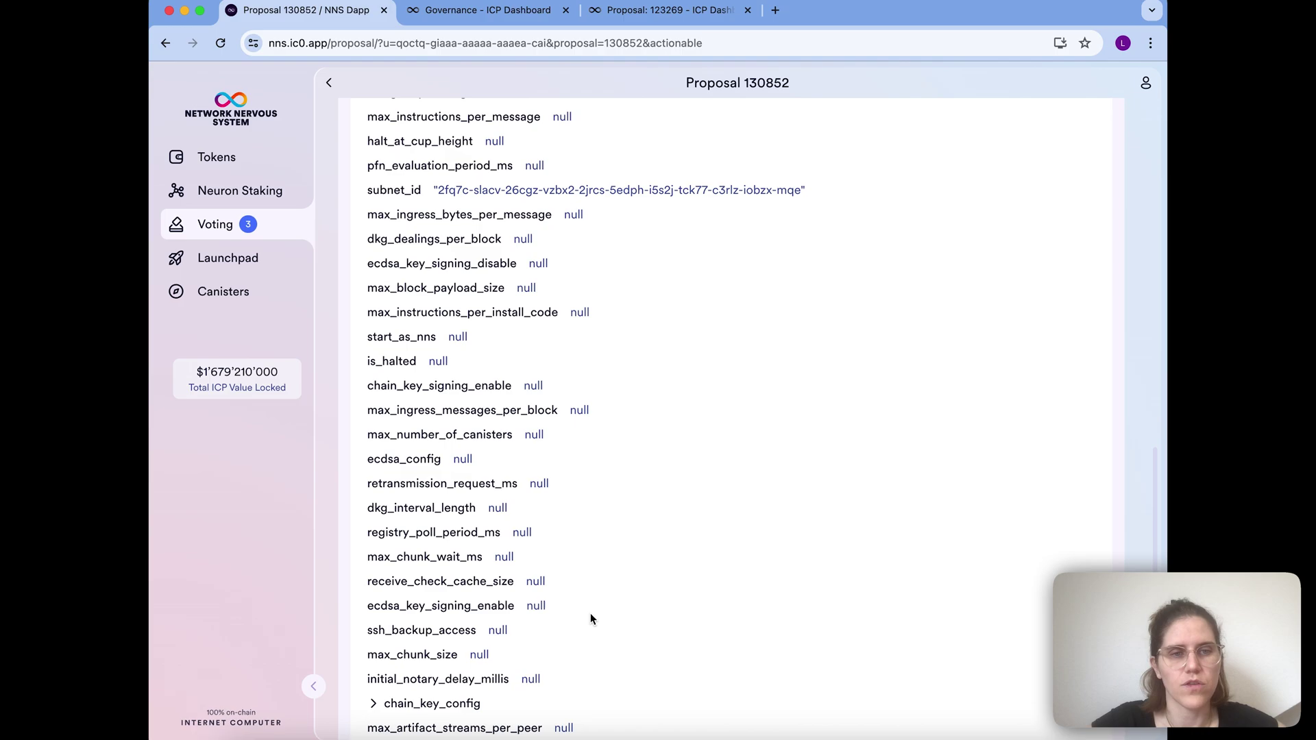
scroll(590, 617, up, 15)
scroll(590, 613, up, 3)
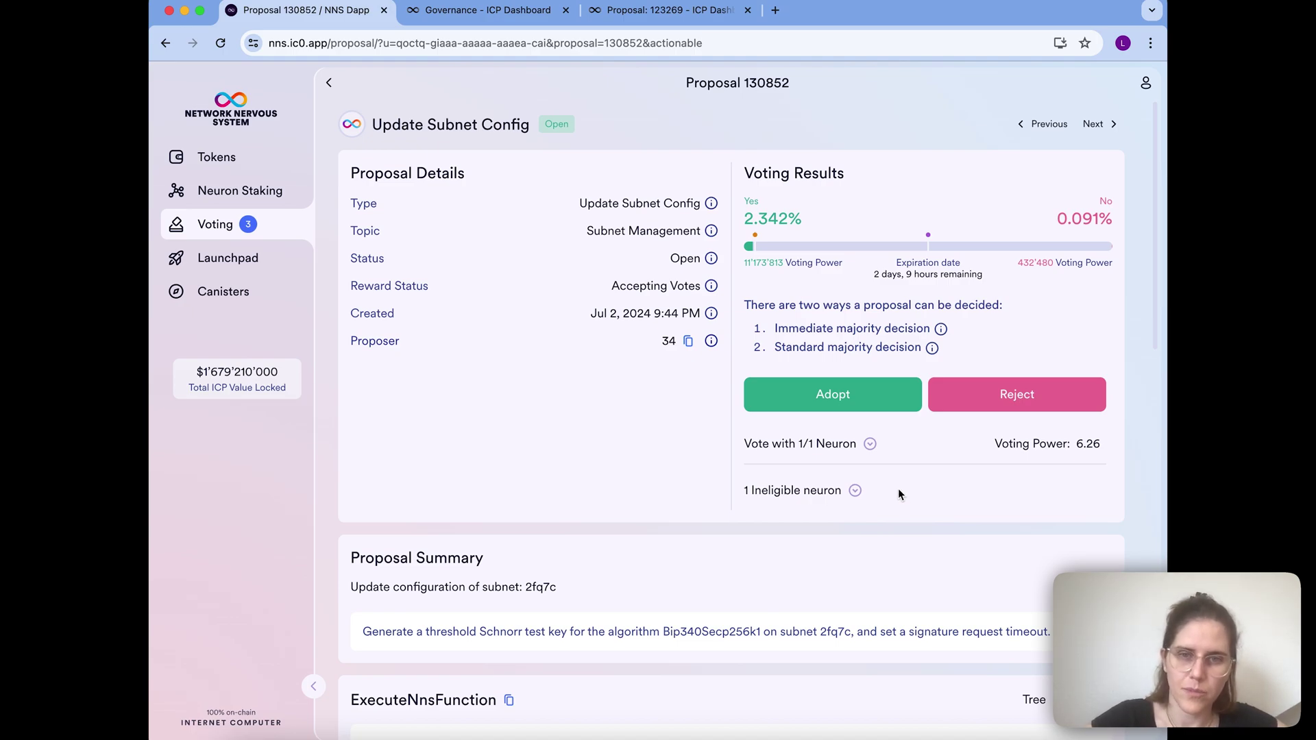
Expand the 6.26-power voting neuron and the '1 Ineligible neuron' section showing why it can't vote
click(871, 446)
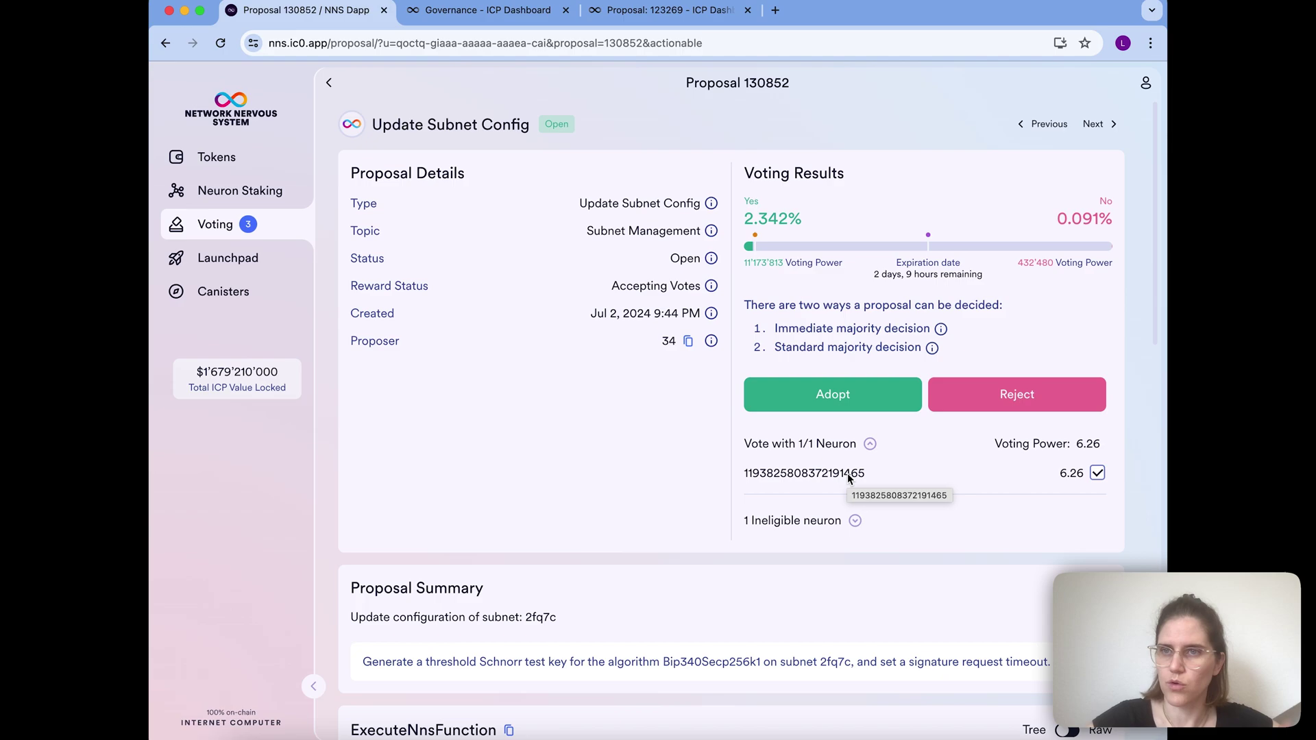
click(856, 522)
scroll(881, 573, down, 2)
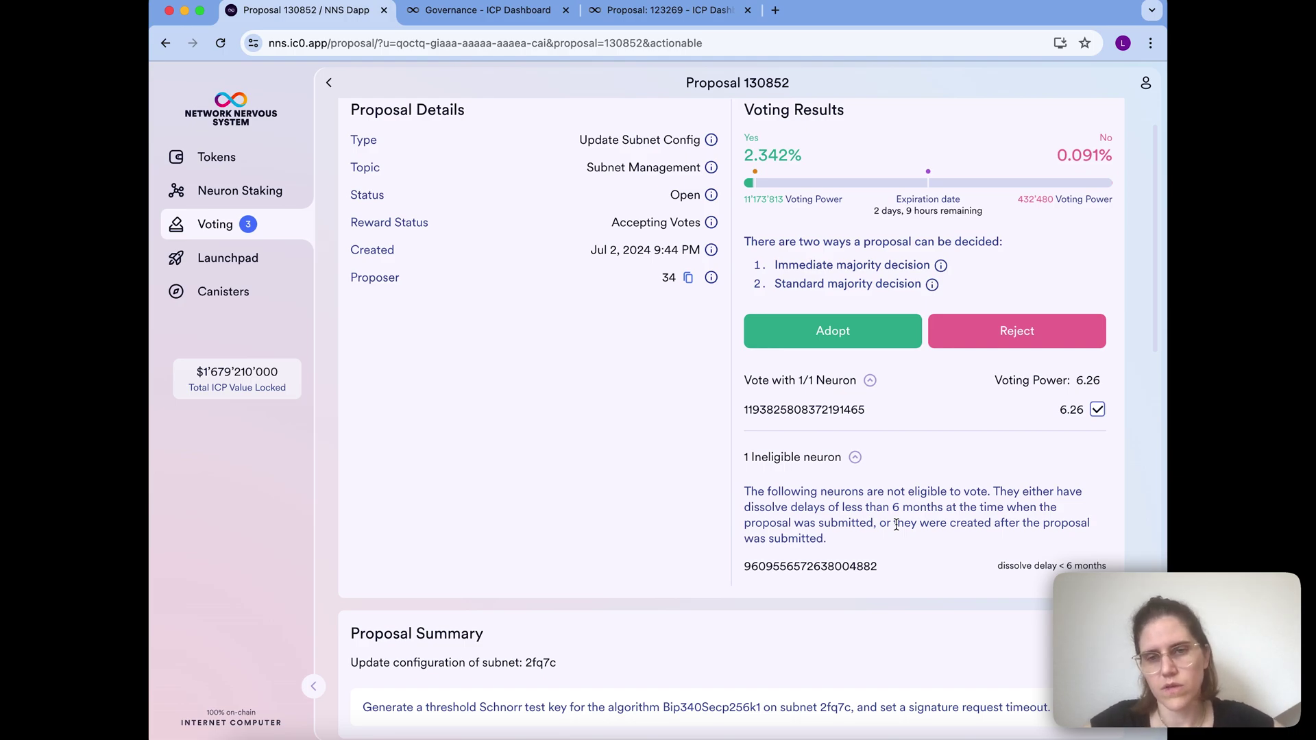
scroll(896, 525, up, 1)
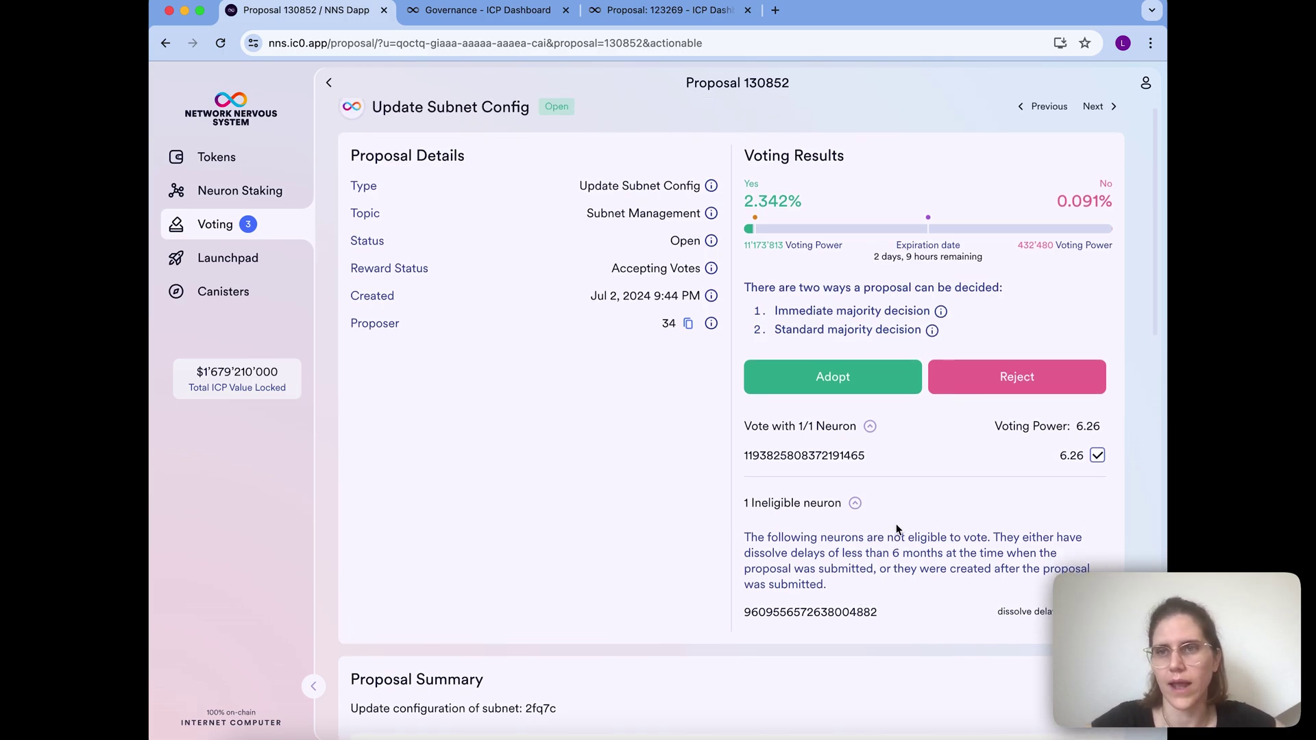
scroll(895, 524, up, 1)
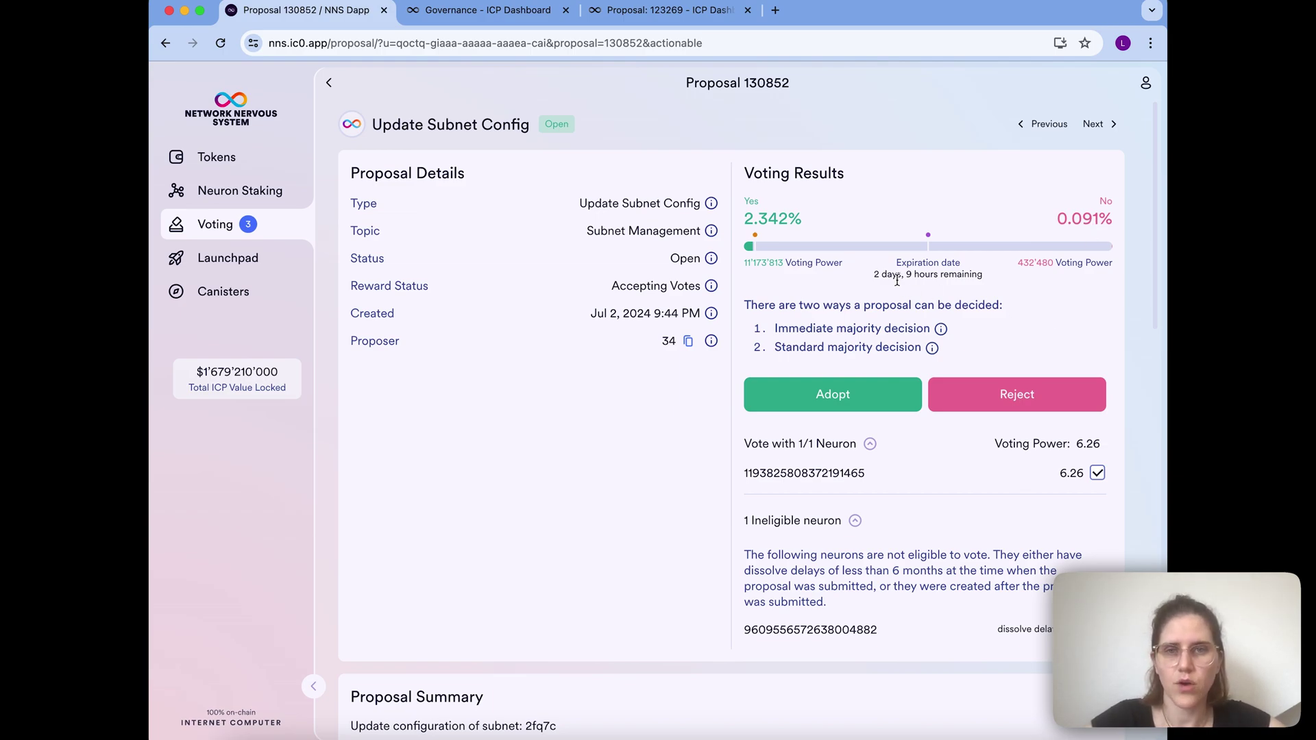
Highlight the 2 days, 9 hours remaining, then show the standard majority decision explanation
drag(874, 275, 946, 278)
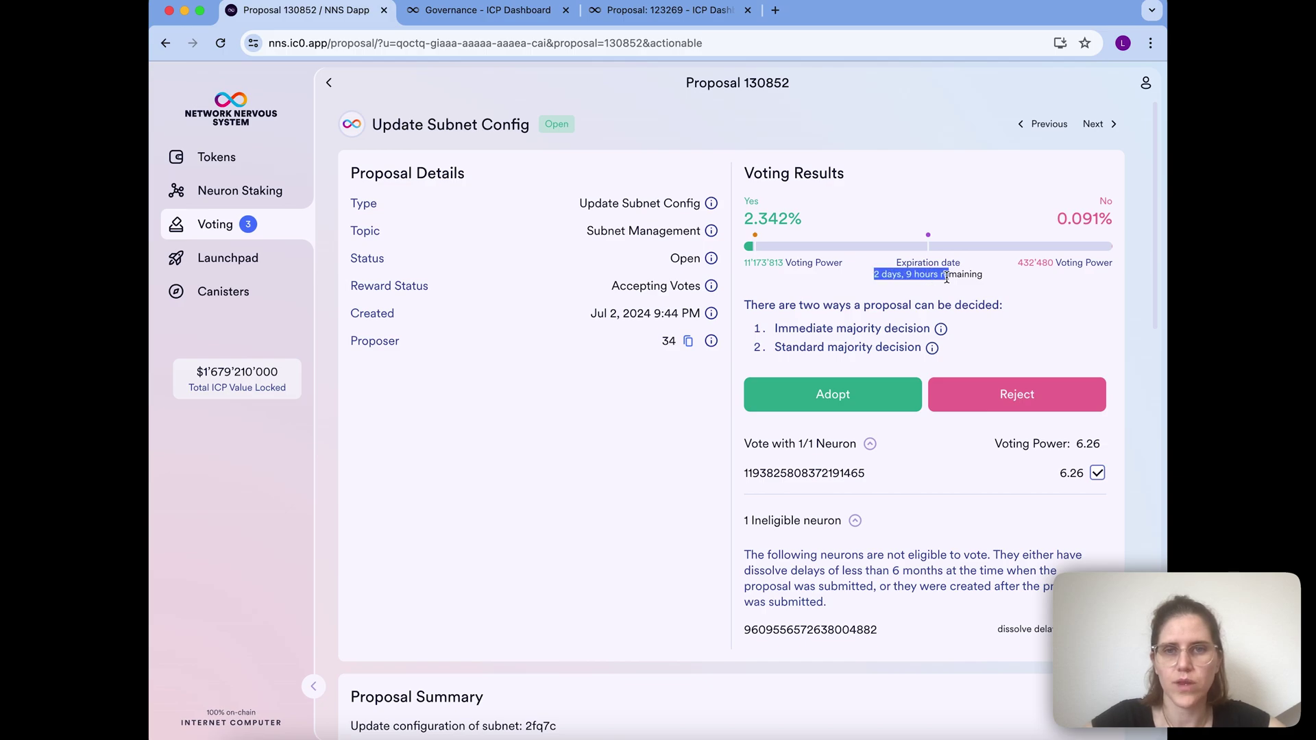
click(950, 281)
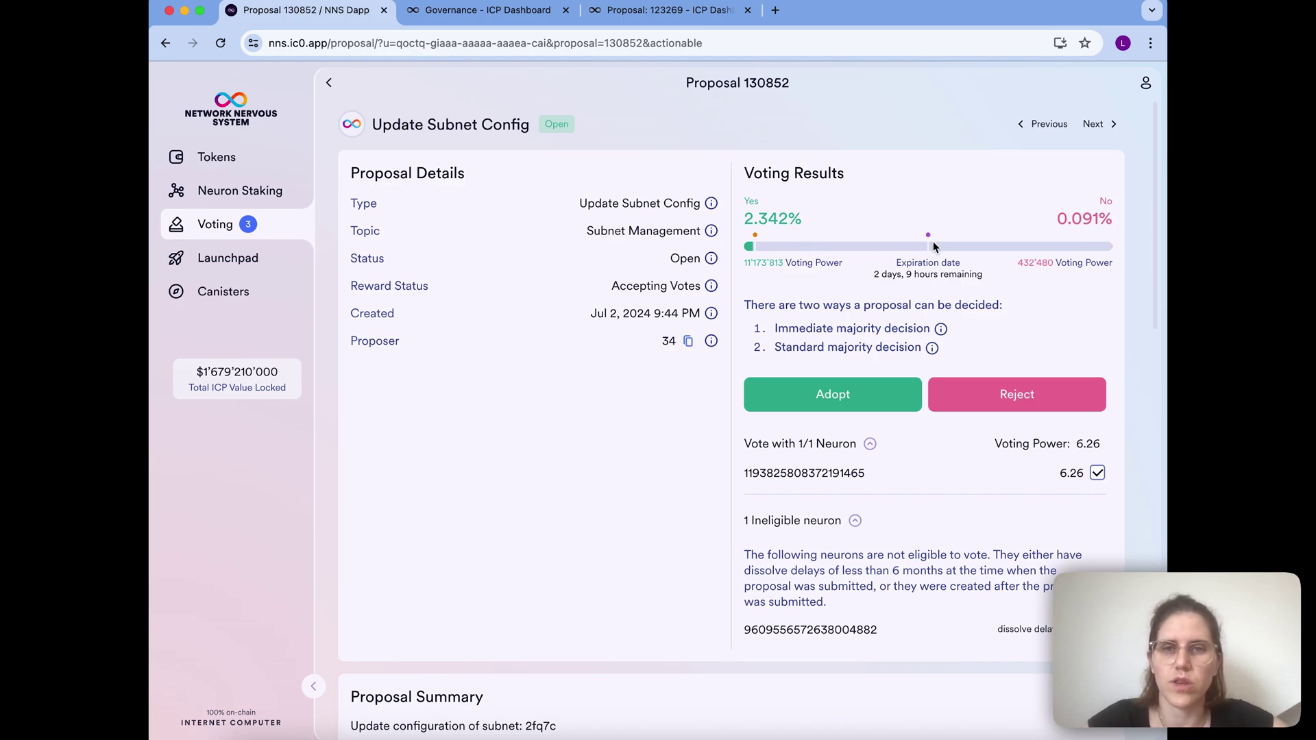
click(934, 350)
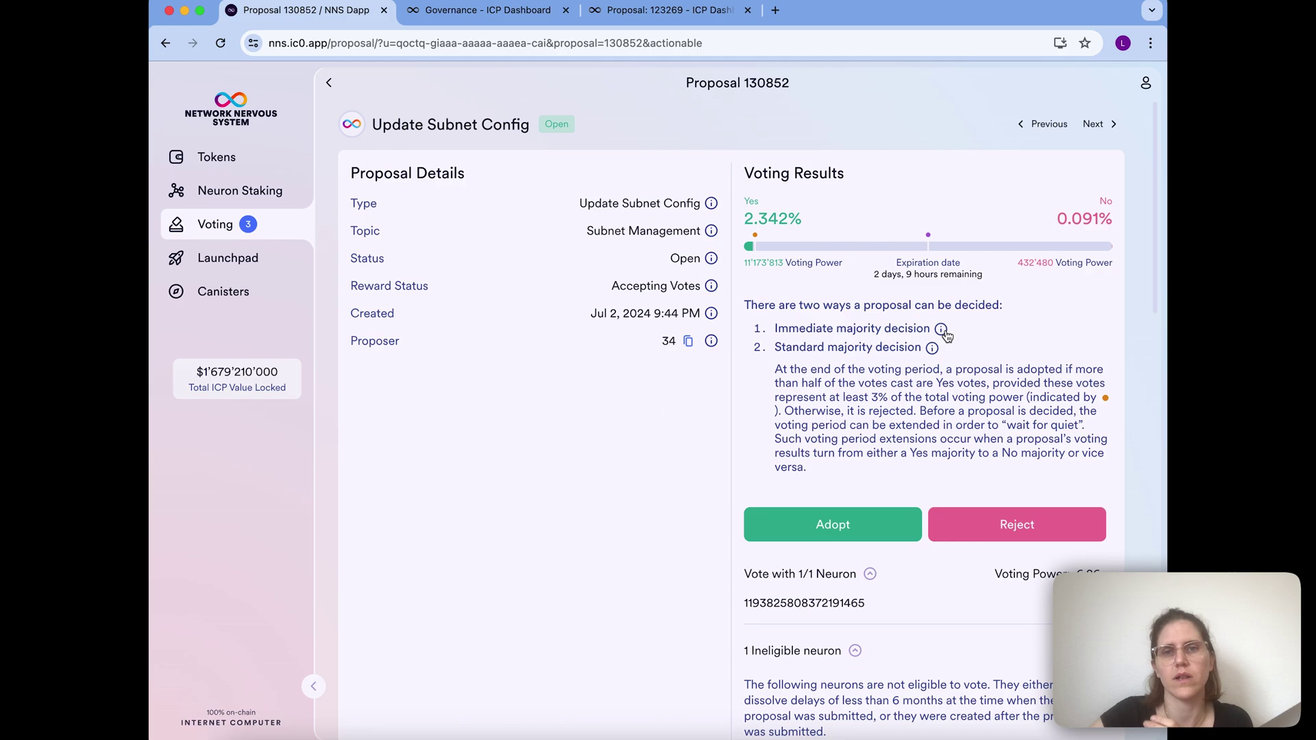
Read the immediate majority explanation, close both majority info panels, and start adopting proposal 130852
click(942, 331)
click(932, 423)
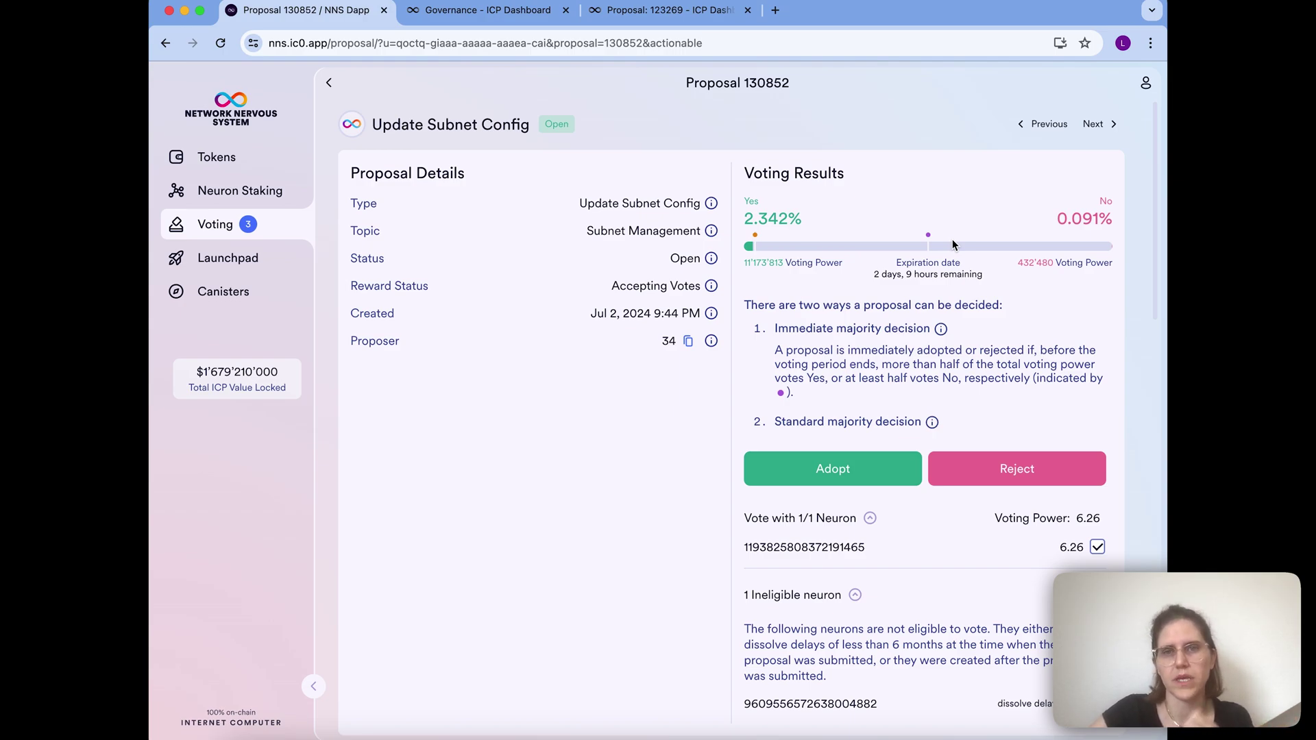
click(941, 329)
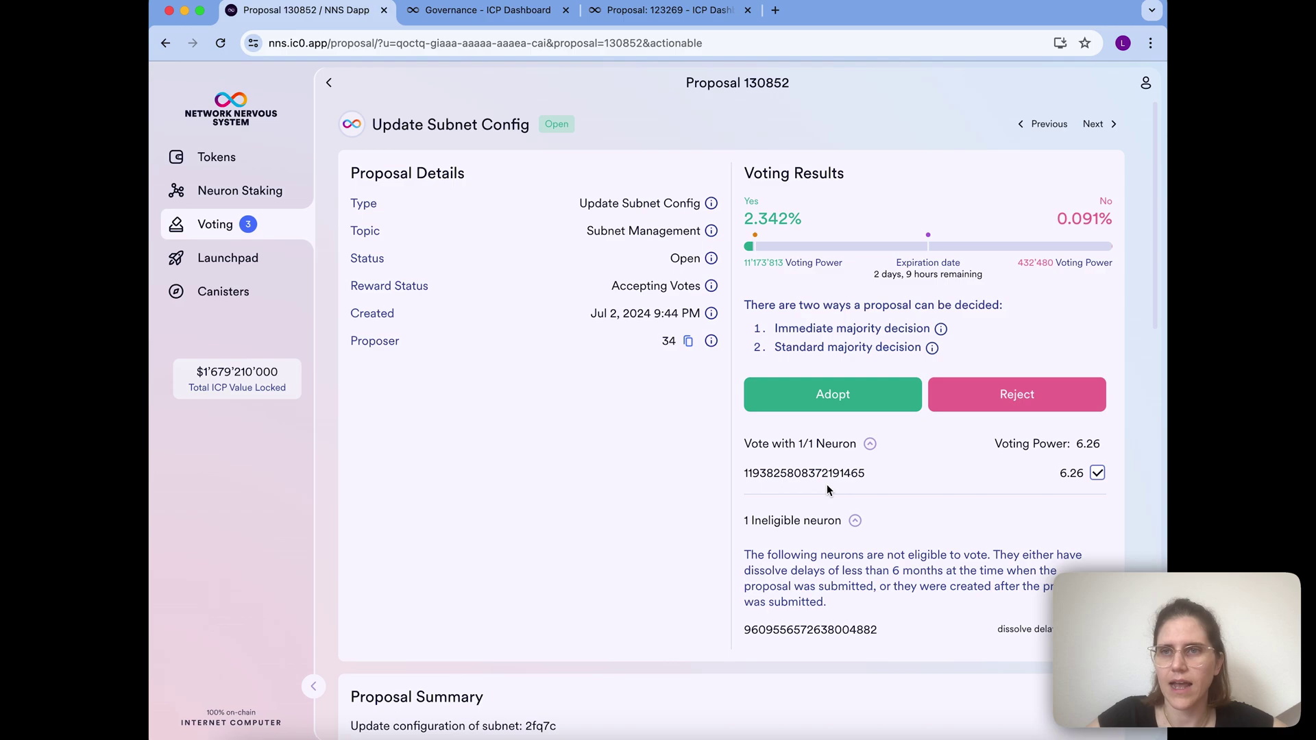
click(843, 398)
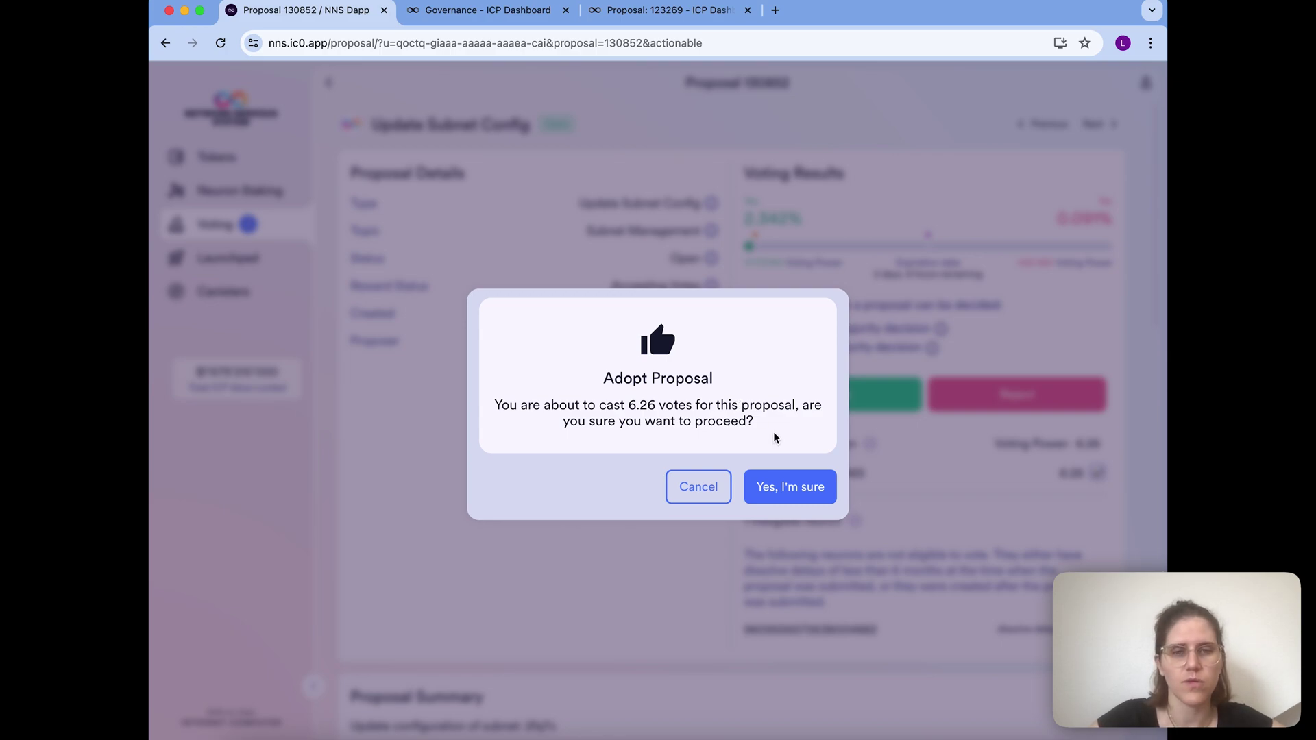
click(788, 488)
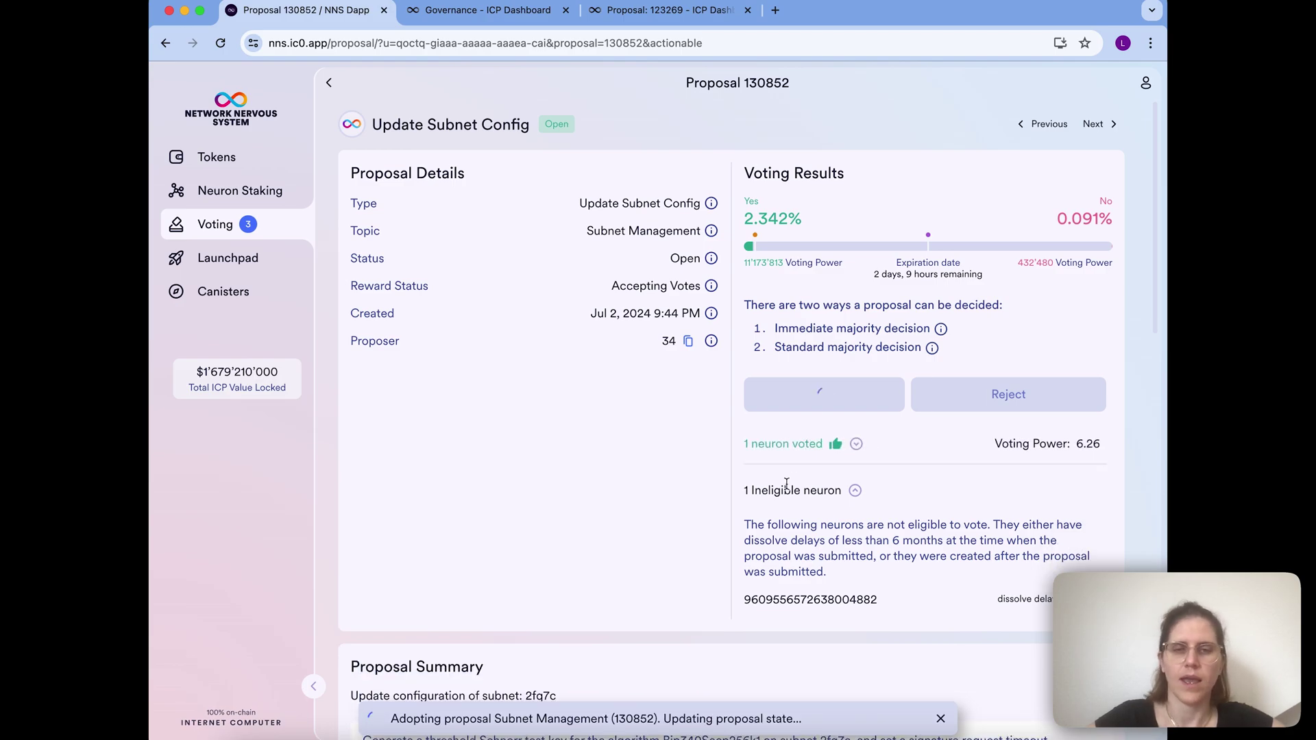
click(856, 444)
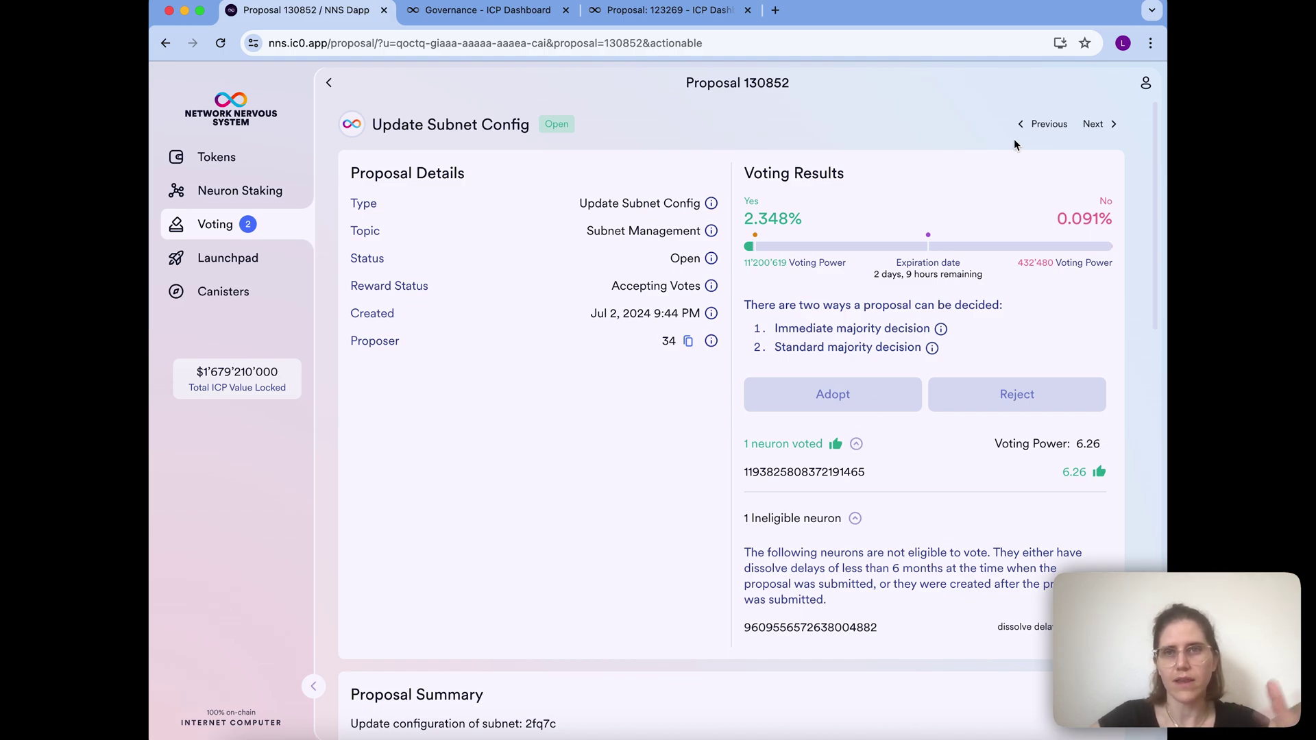
Move to proposal 130971, Deploy HostOS To Some Nodes, and start adopting it with 1.07 votes
click(1042, 125)
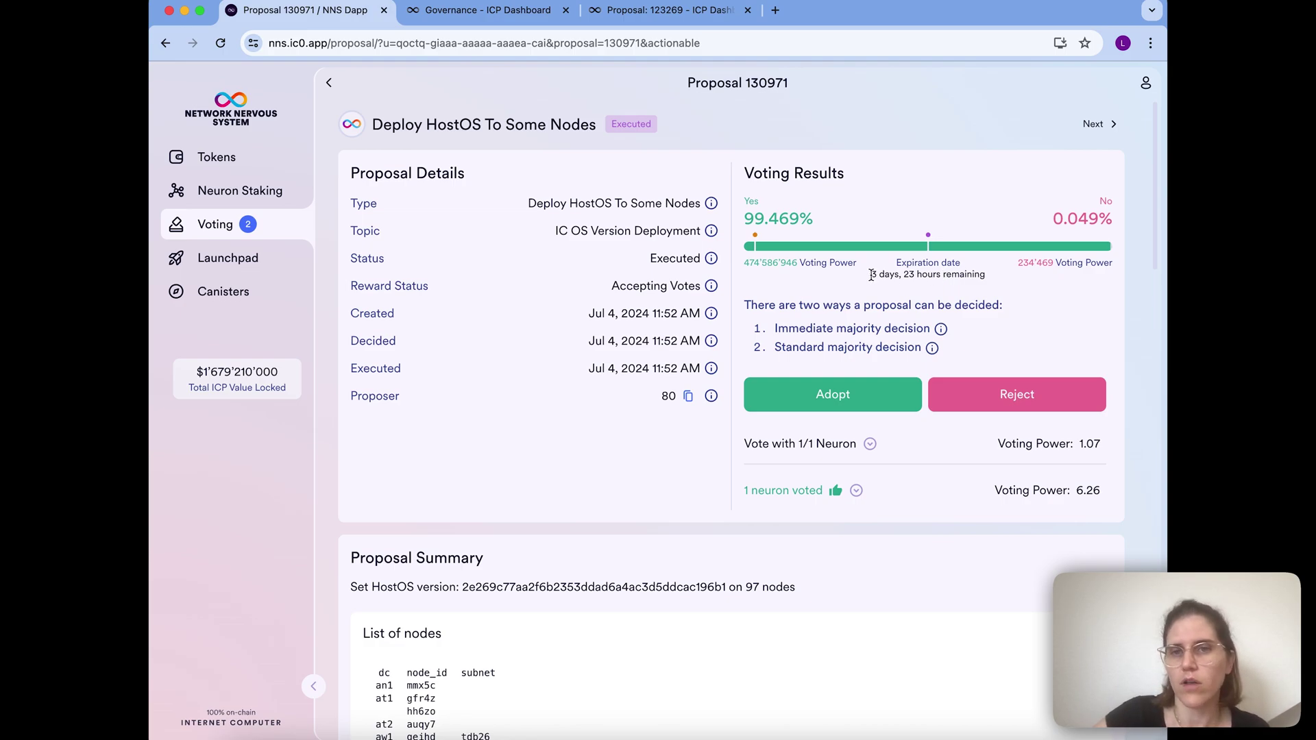
drag(872, 274, 922, 273)
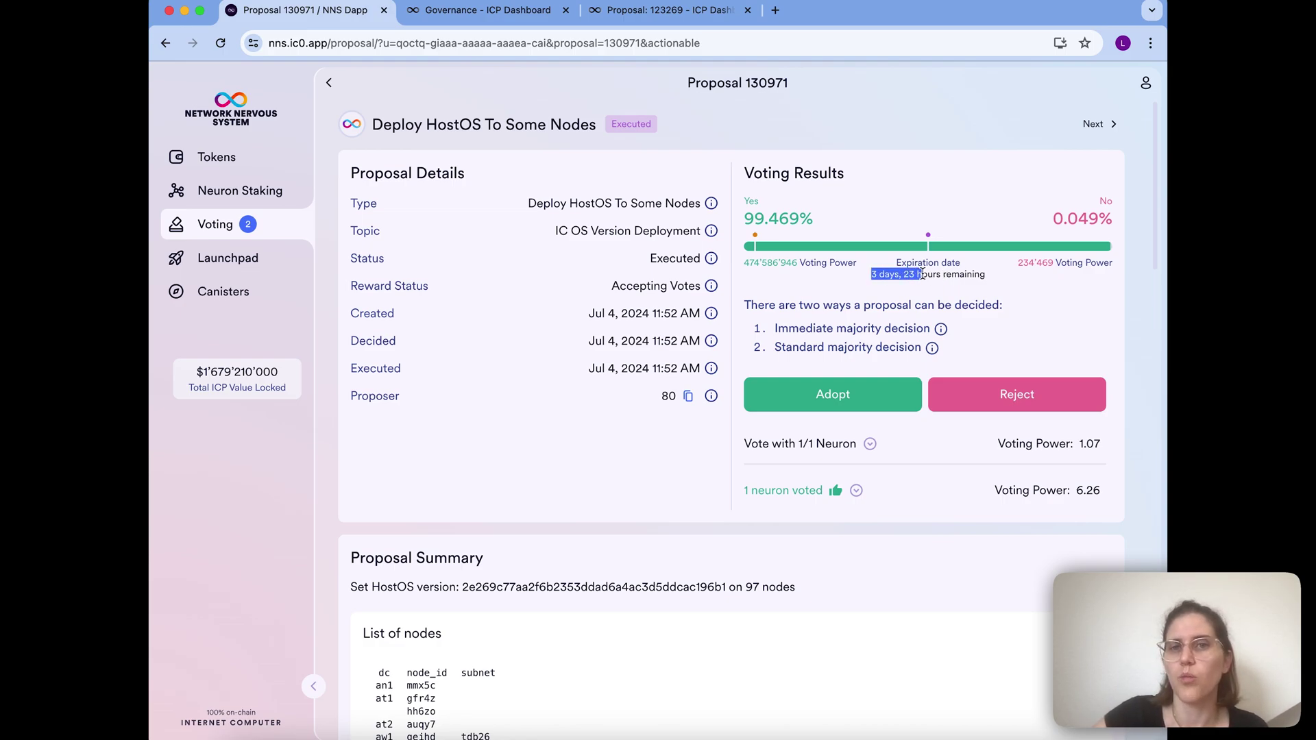
click(923, 273)
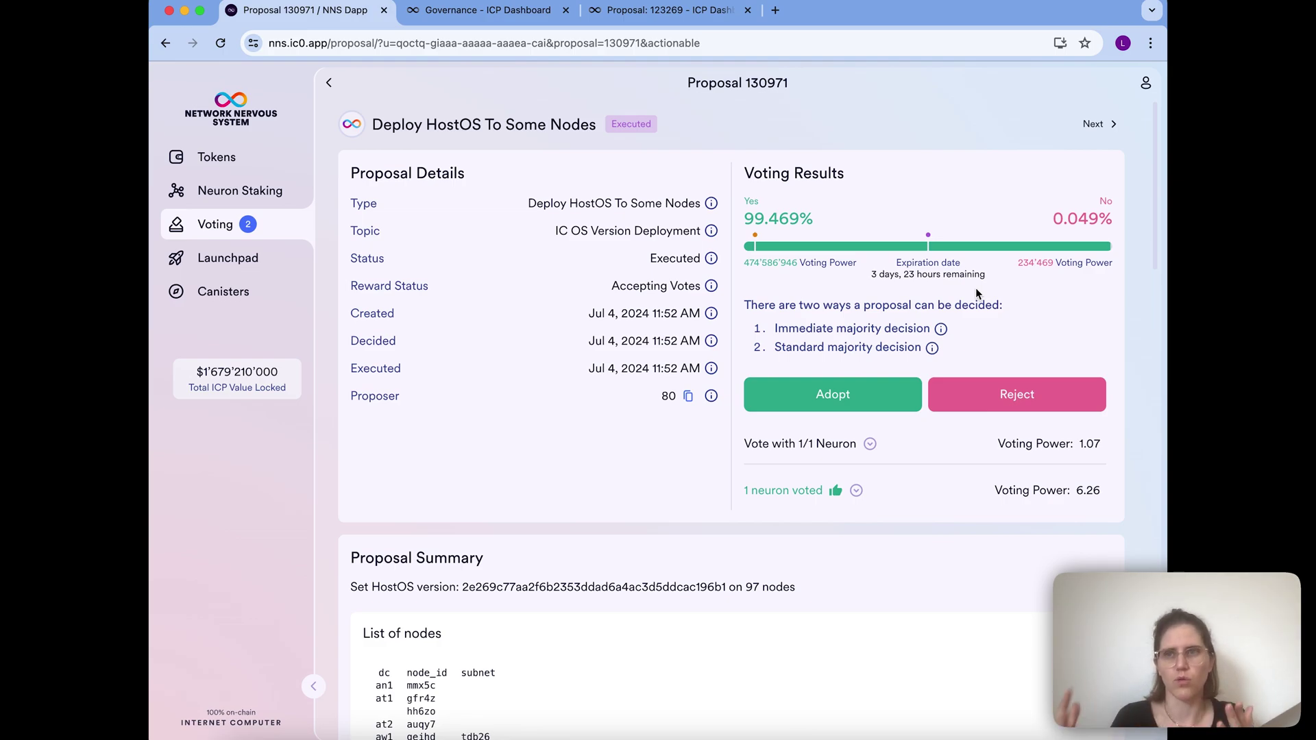
click(865, 411)
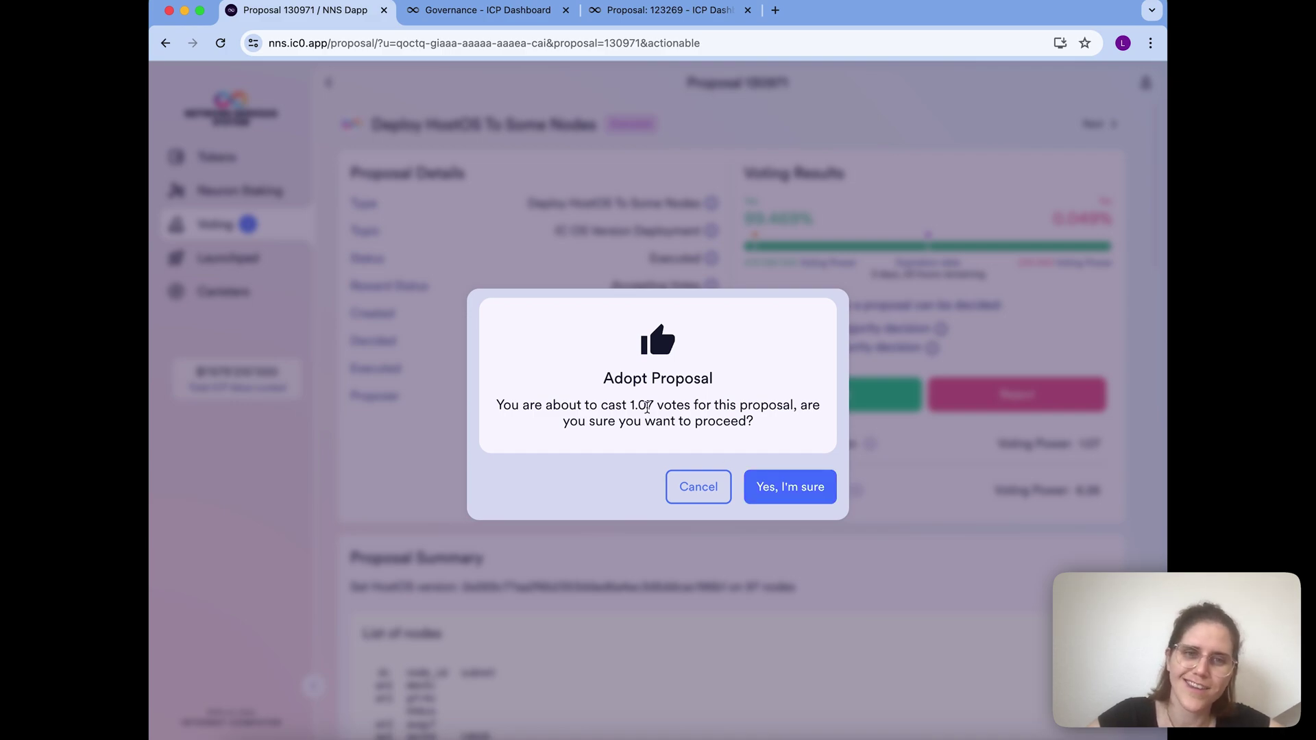
Confirm casting the 1.07-vote Yes on proposal 130971
drag(630, 406, 700, 407)
click(700, 406)
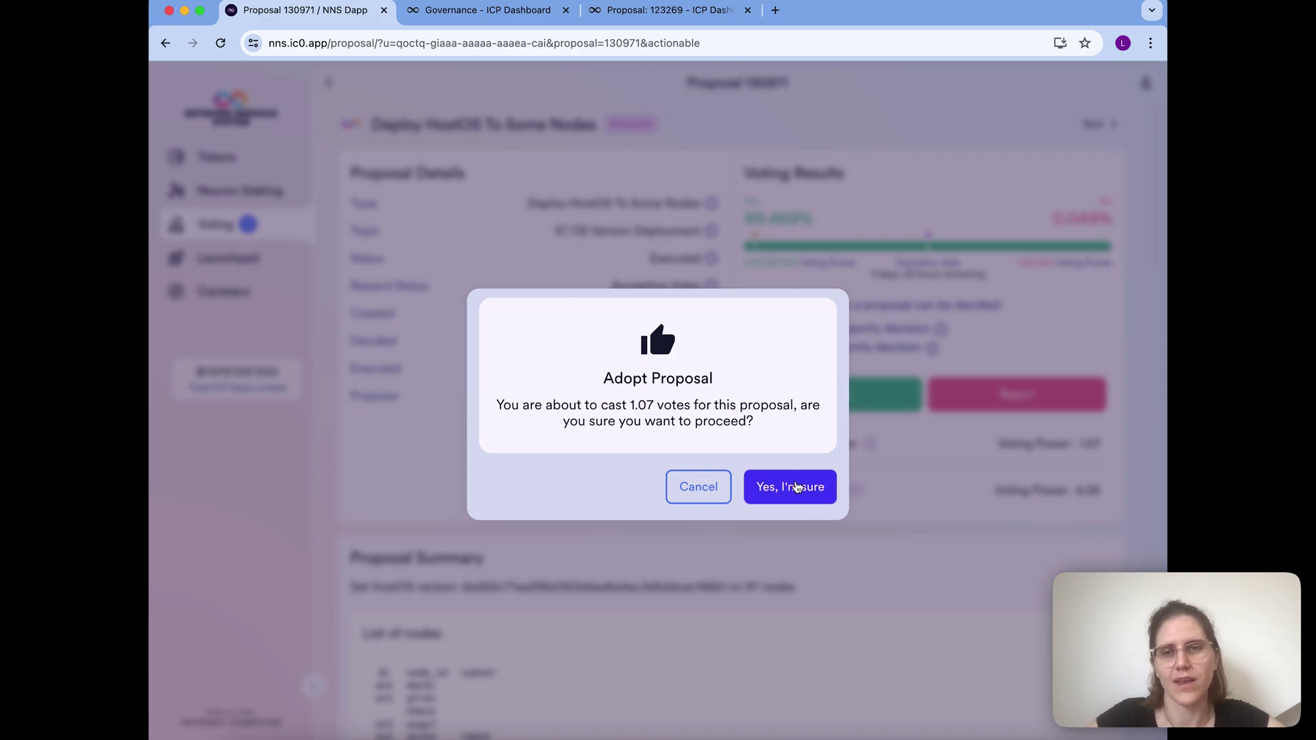
click(795, 487)
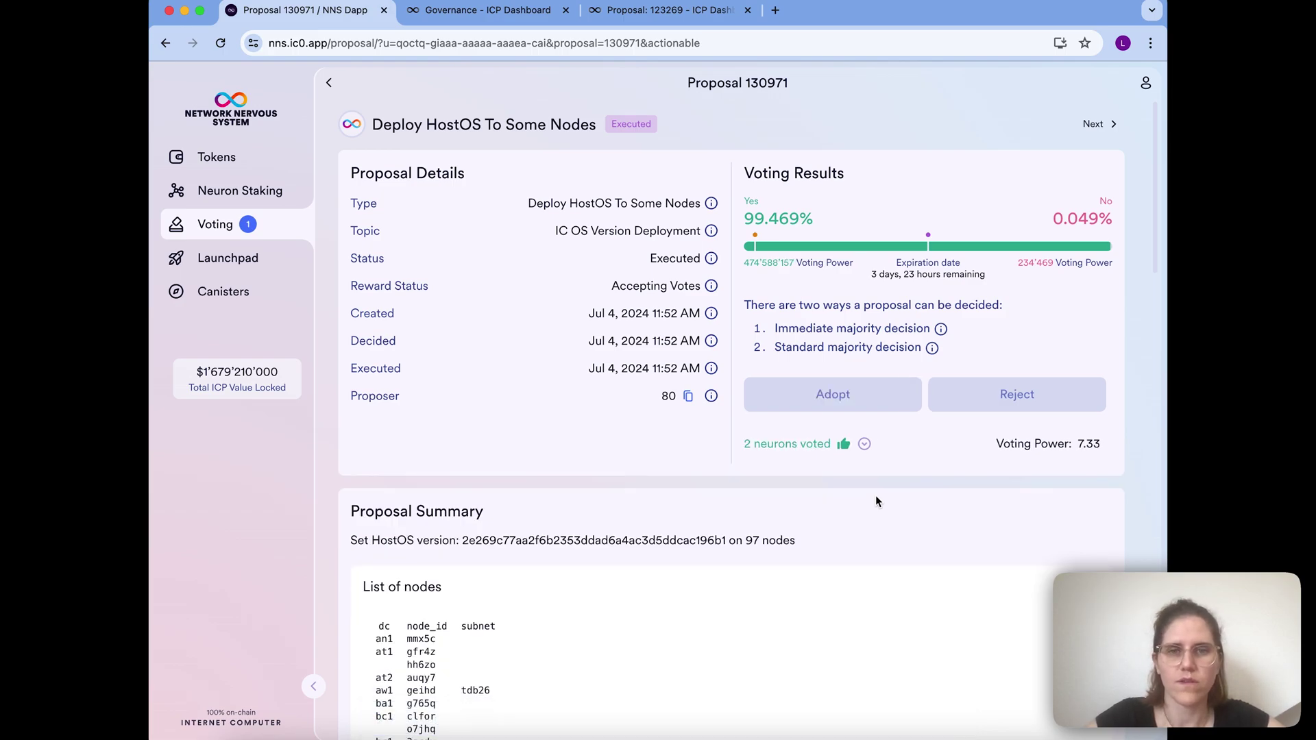
Return to the Voting list and select Internet Computer, leaving only proposal 130851, Create SNS
click(330, 83)
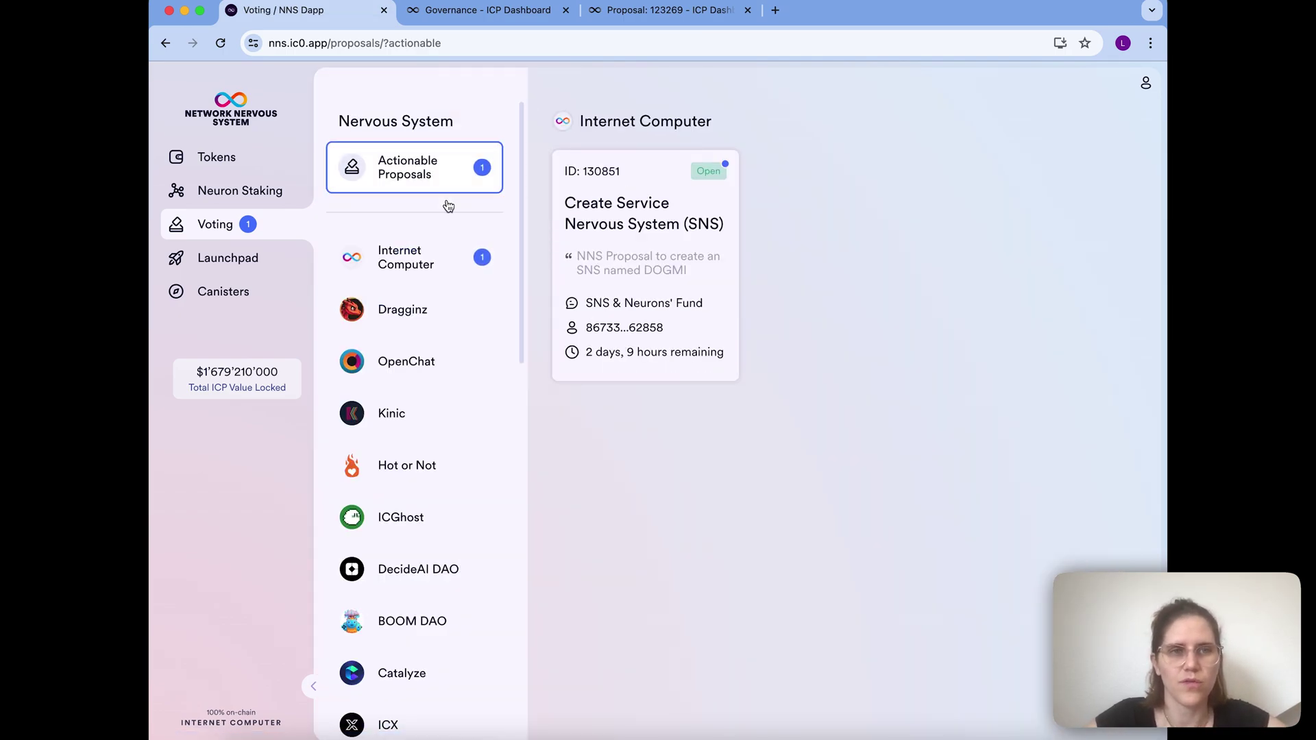
click(451, 251)
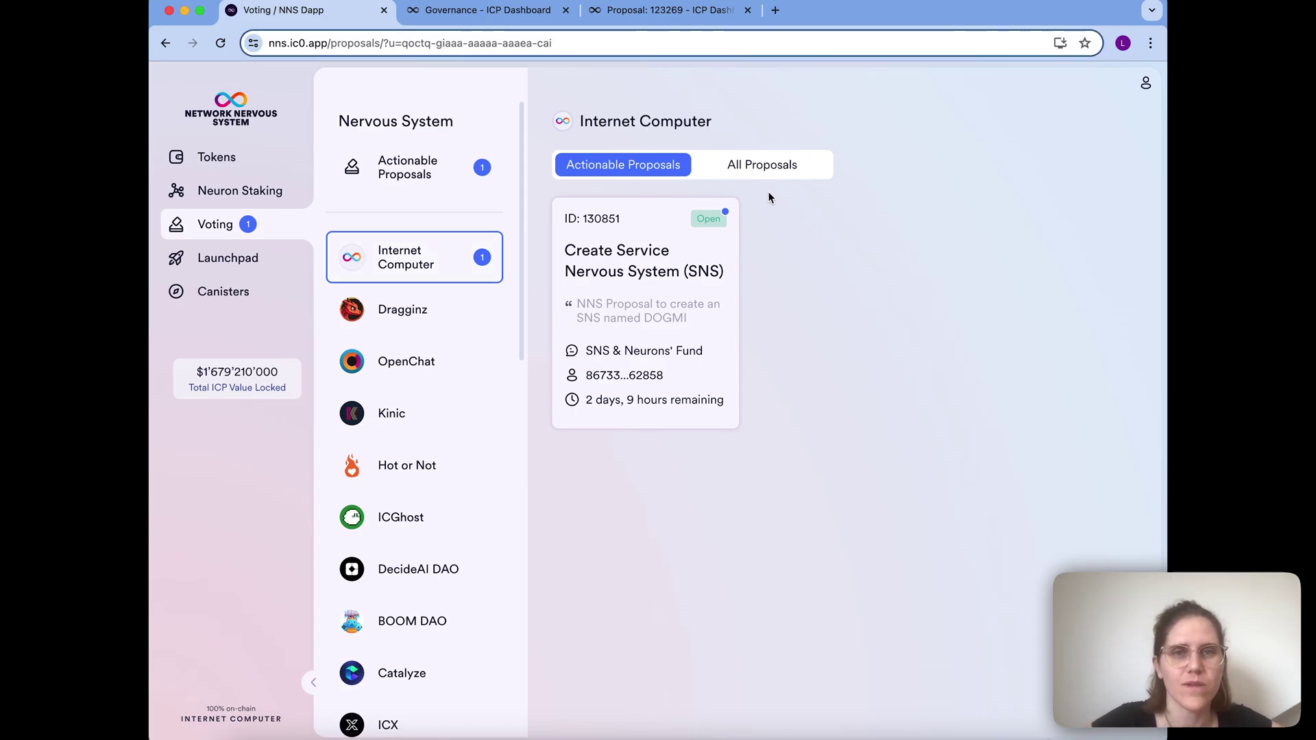
Switch to All Proposals and filter by status Open, Rejected, Adopted, Executed and Failed
click(765, 170)
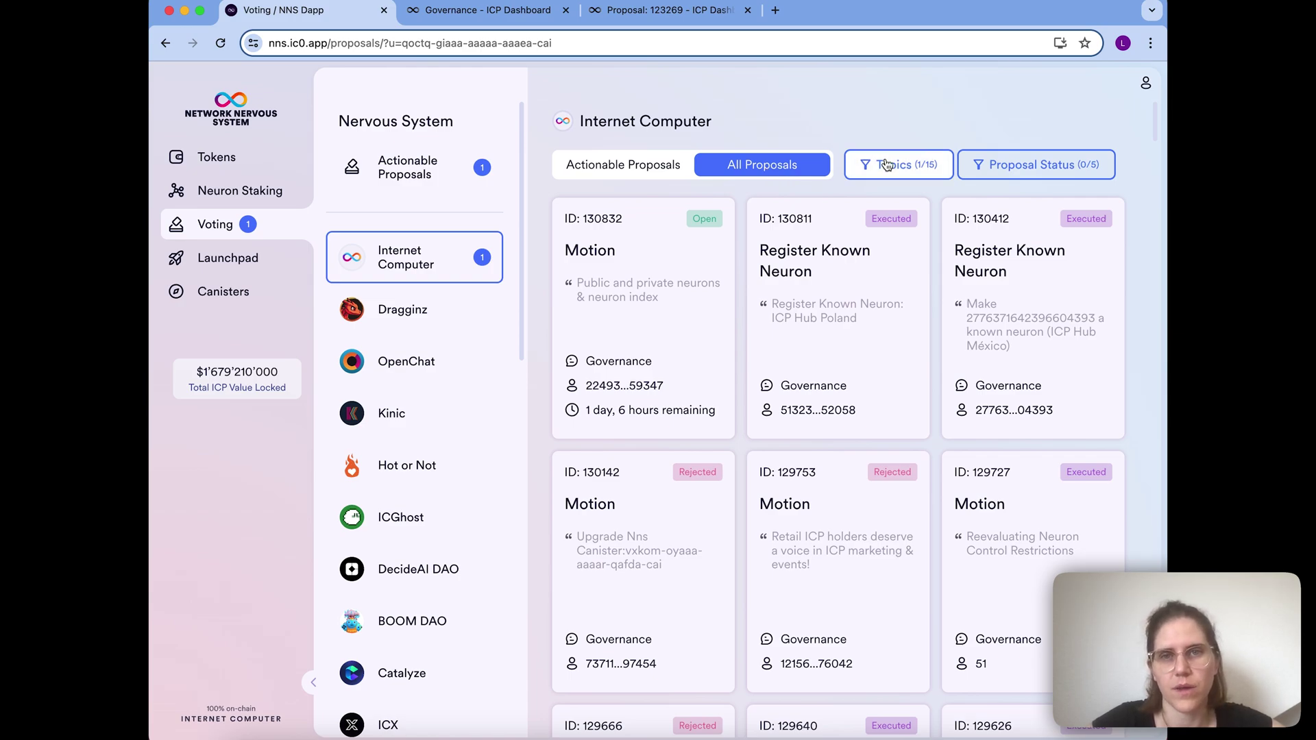
click(1016, 176)
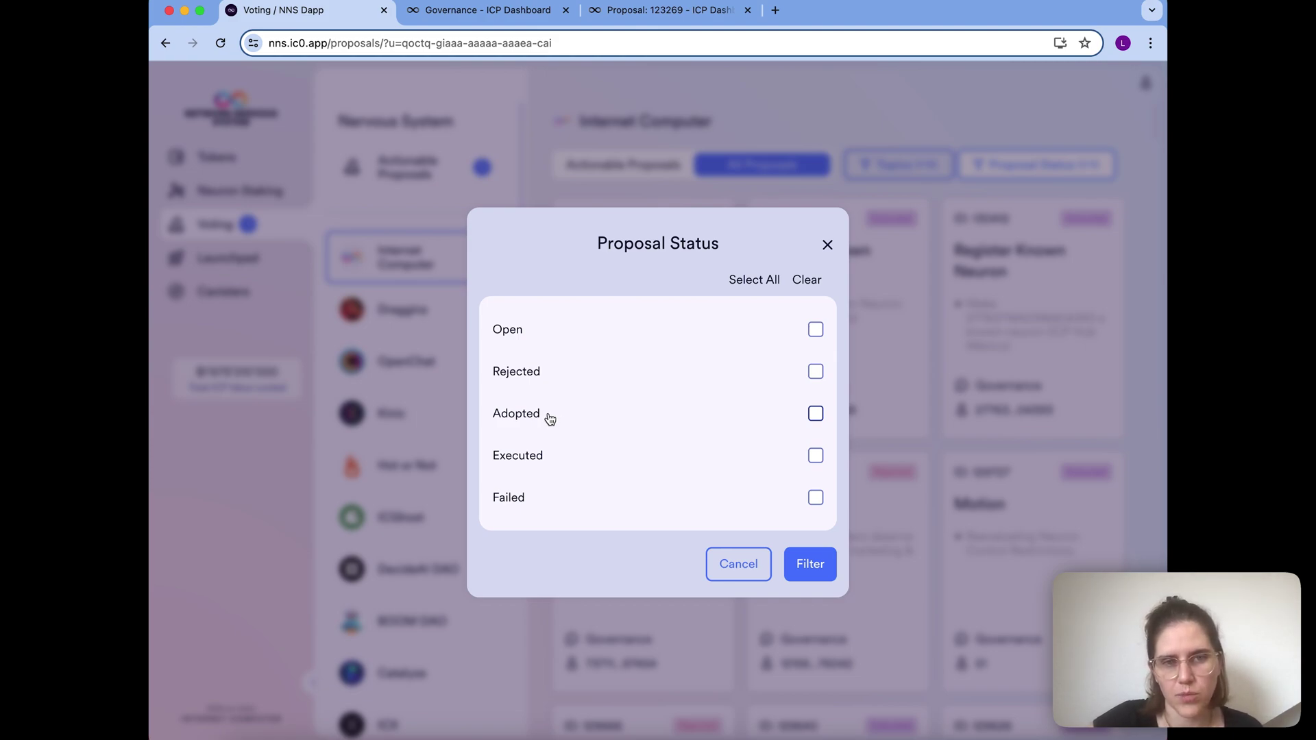
click(492, 420)
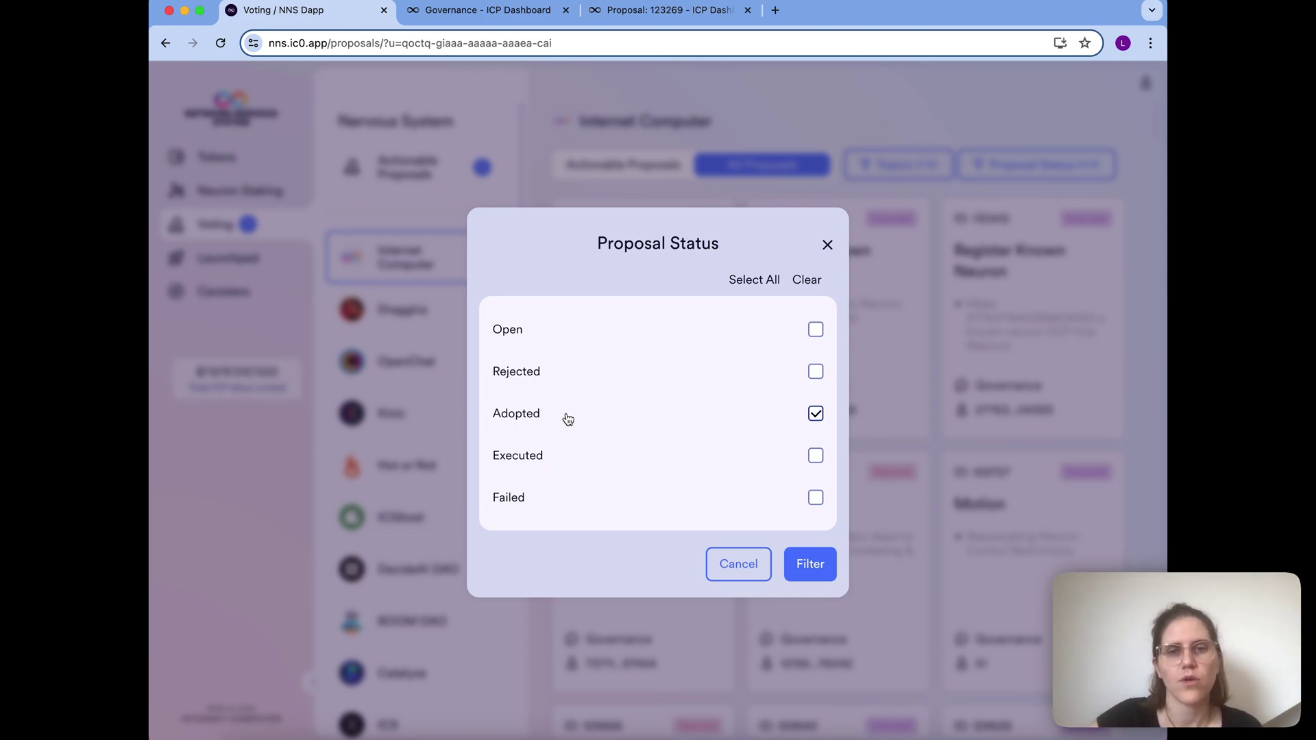
click(816, 414)
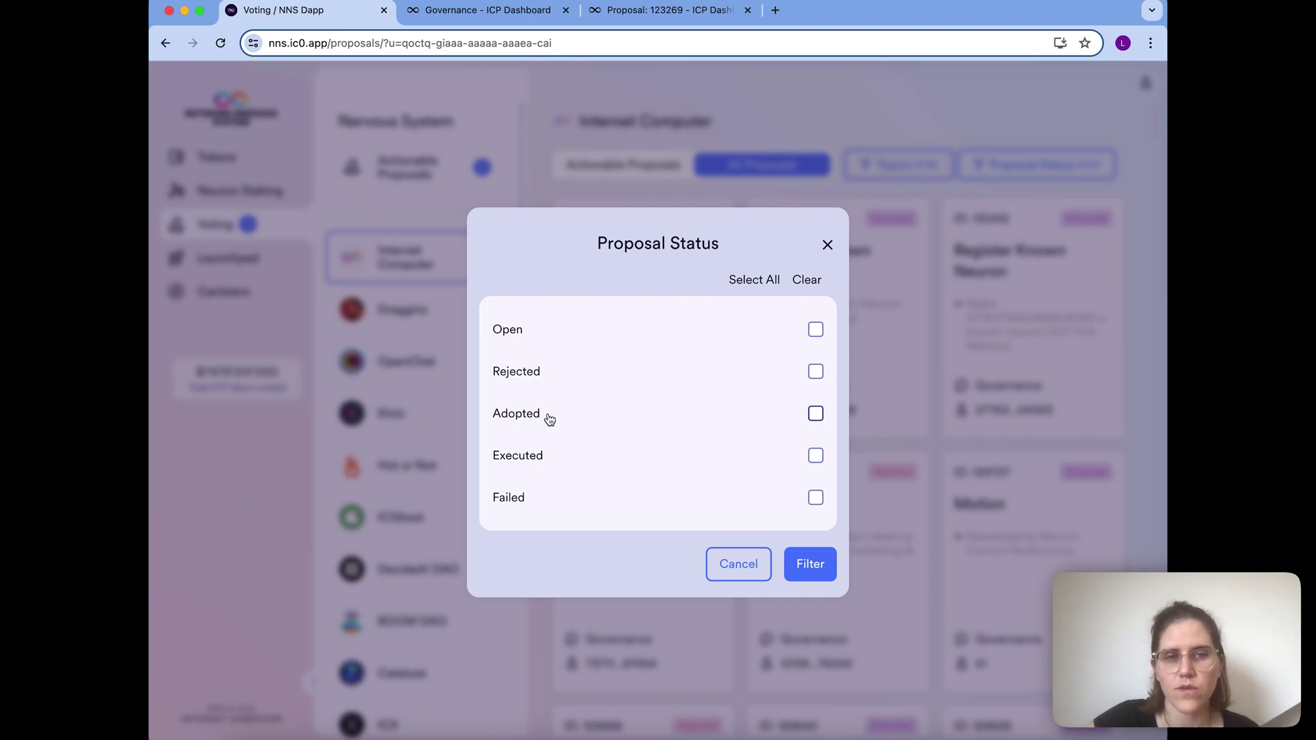
click(550, 466)
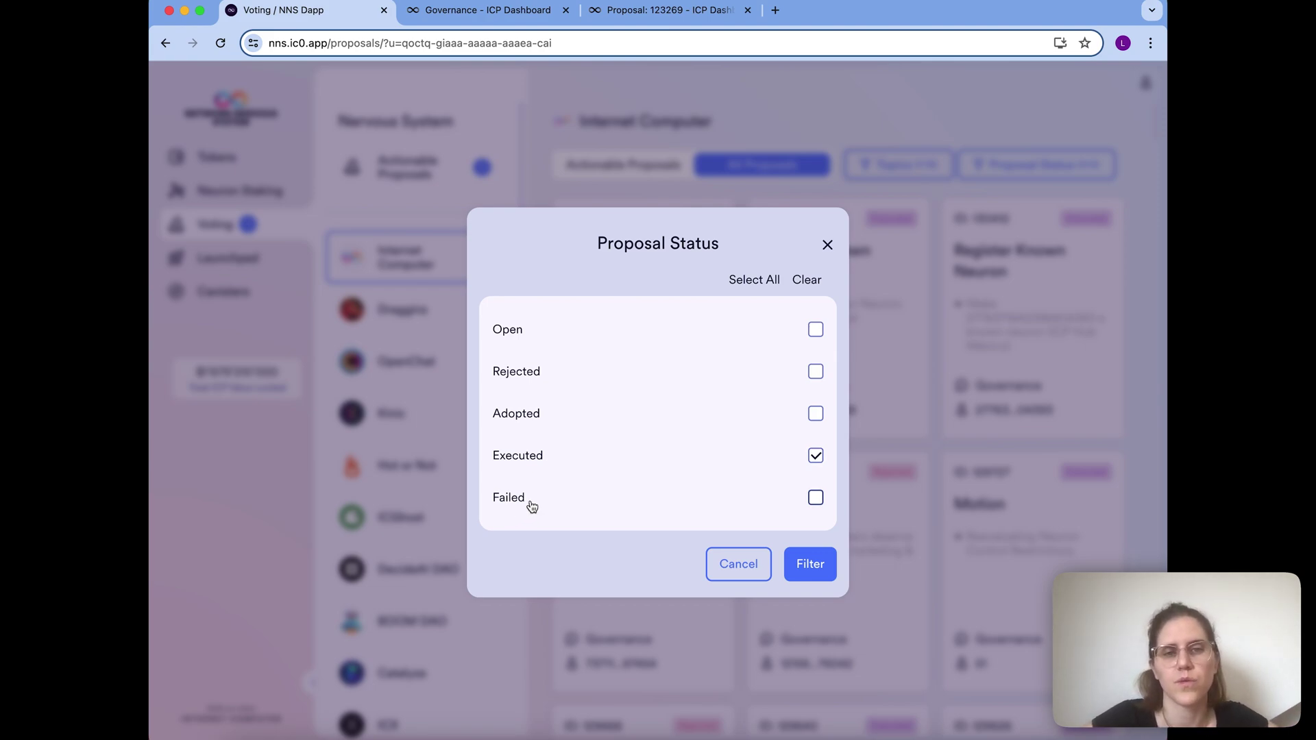
click(815, 330)
click(815, 372)
click(816, 415)
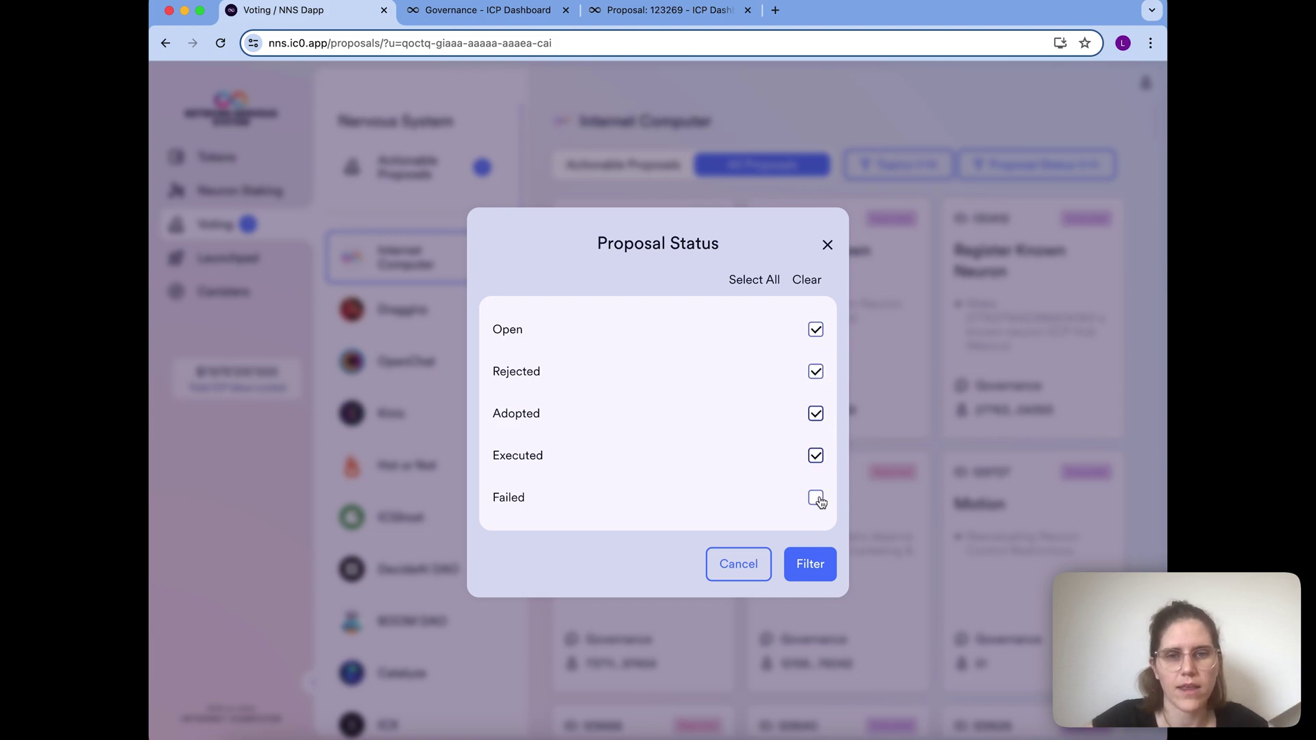
click(815, 497)
click(822, 570)
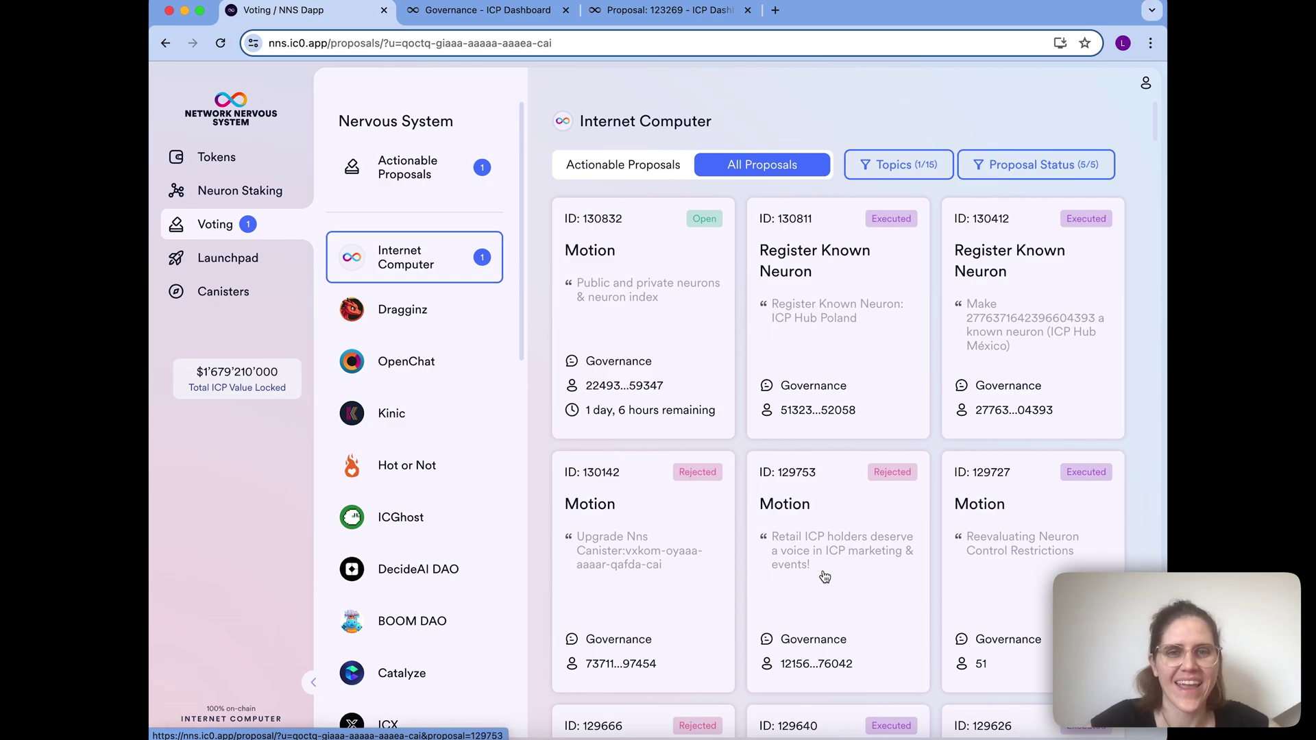
click(913, 167)
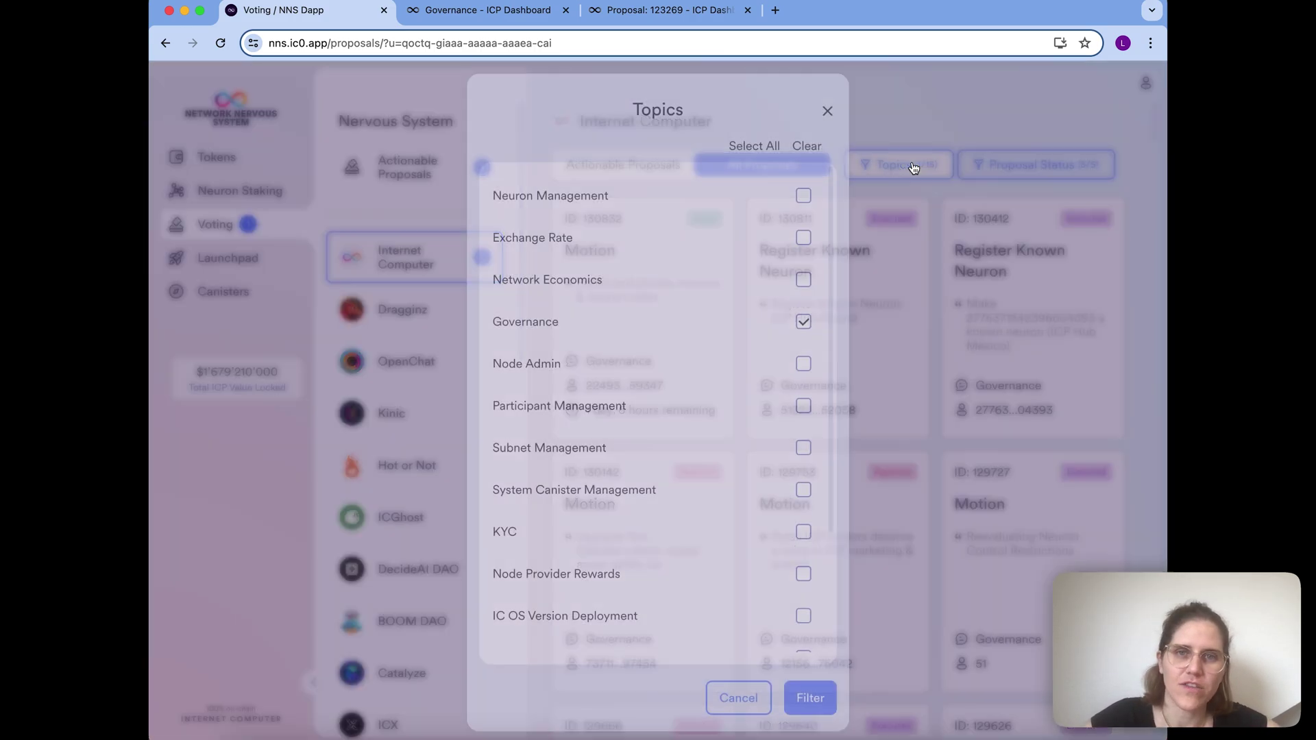
scroll(726, 444, down, 3)
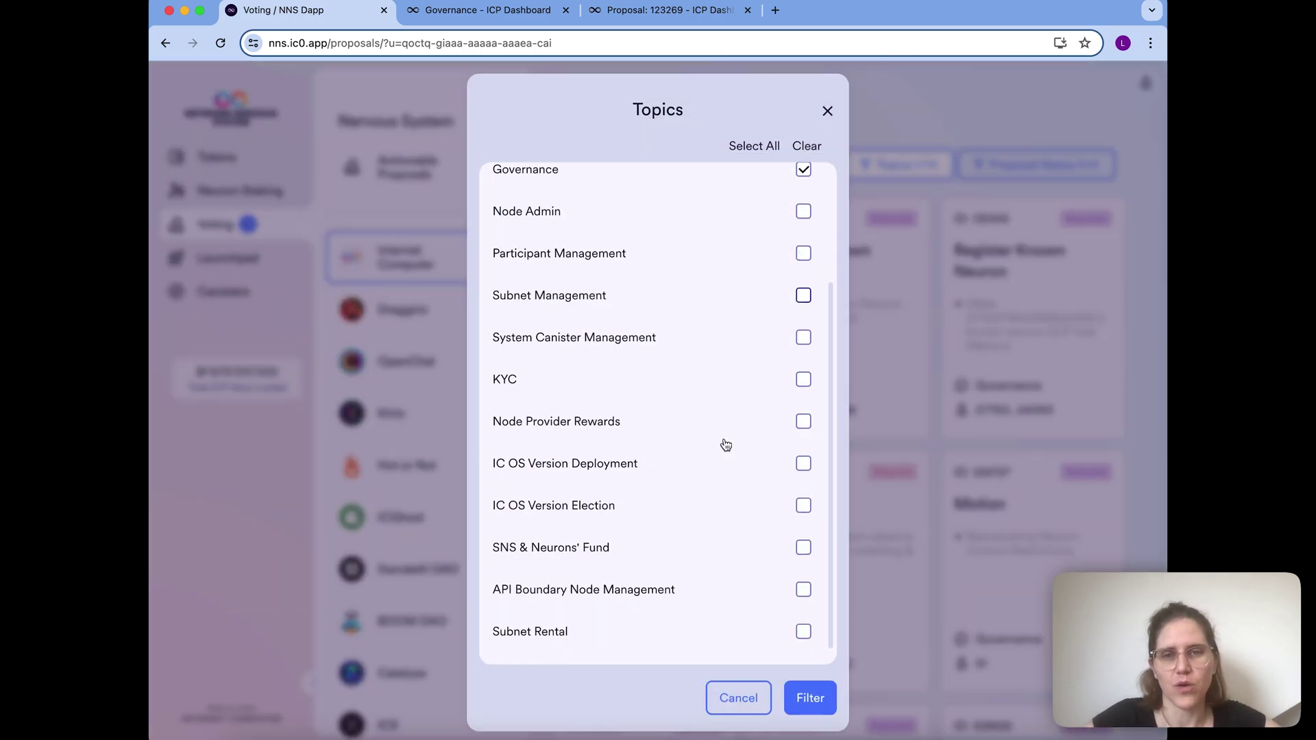
scroll(726, 444, up, 3)
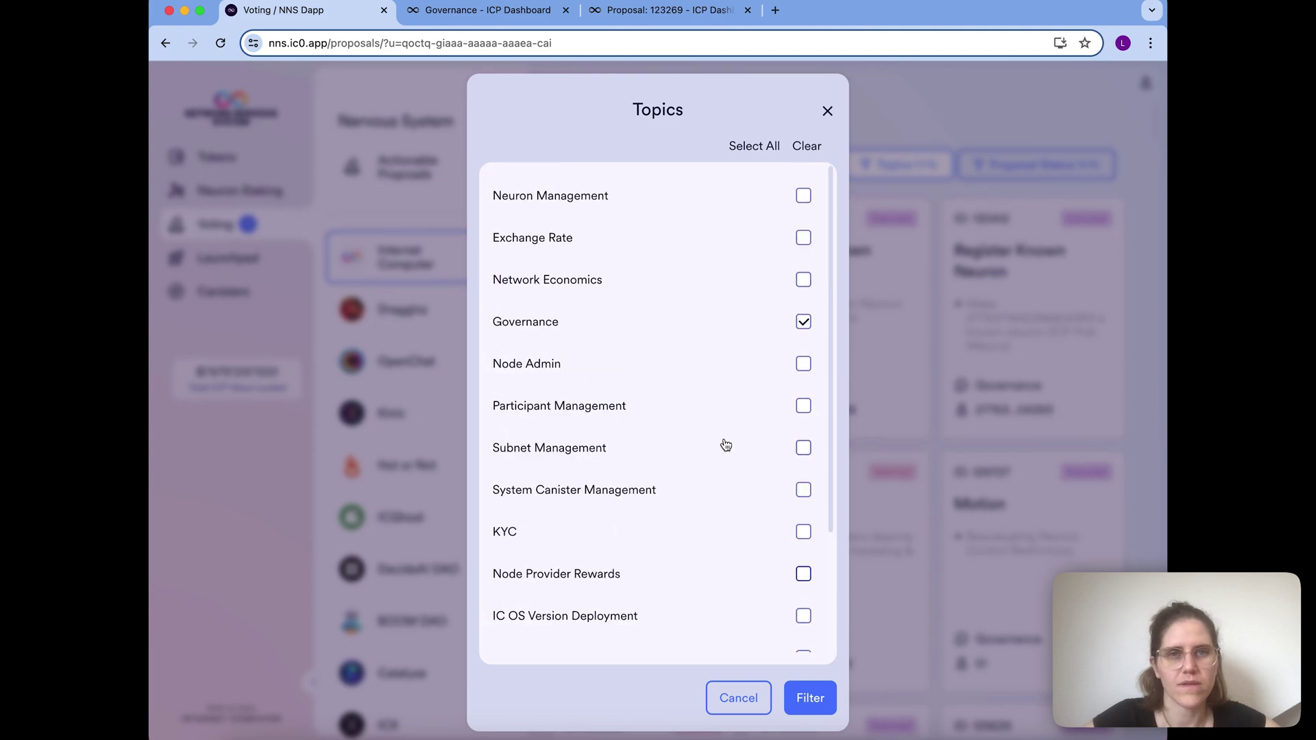
click(495, 322)
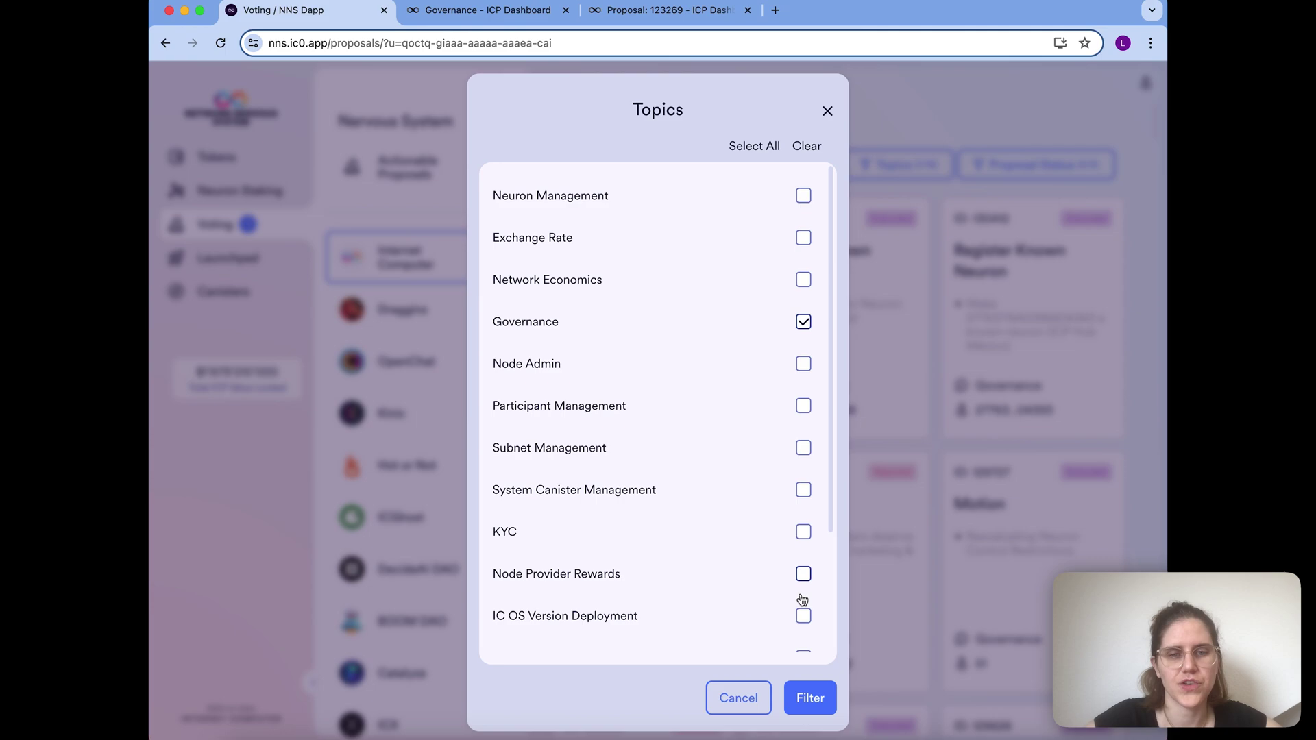
click(806, 700)
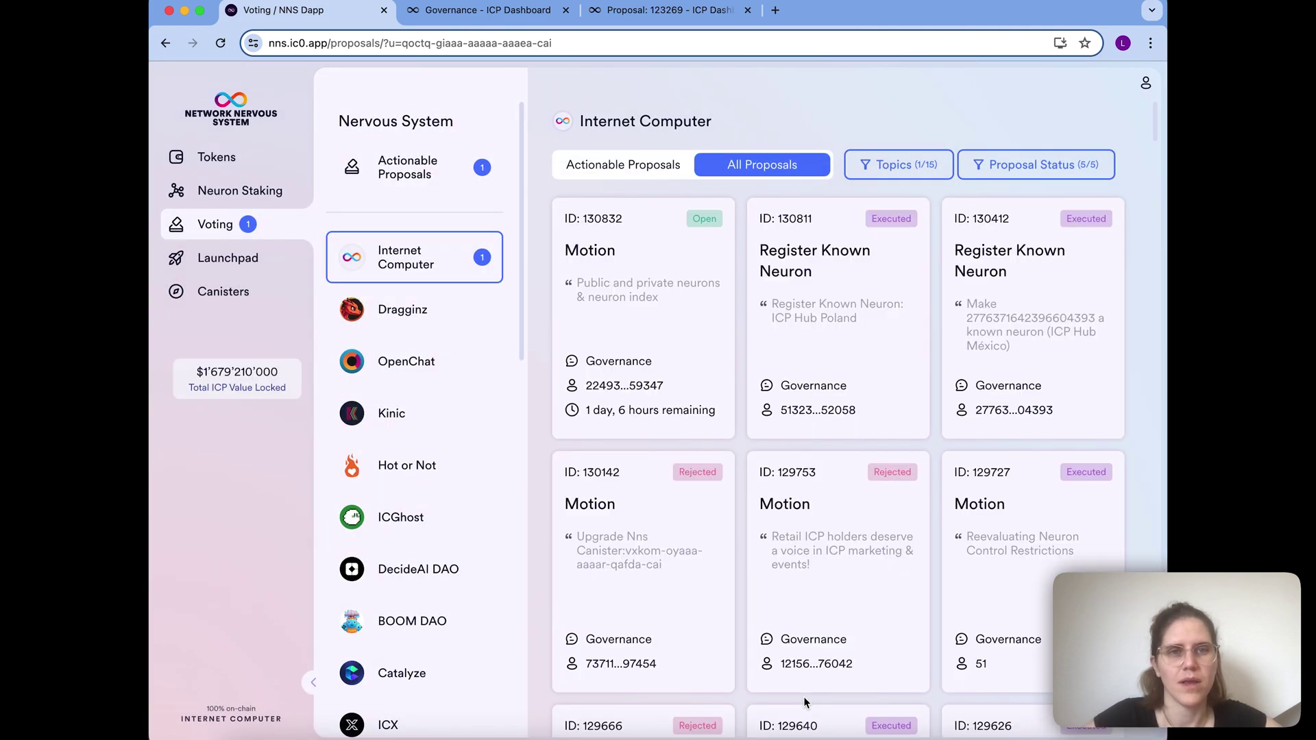
Open Motion proposal 130832, show its voting neuron, select its number, then switch to the ICP Dashboard
click(700, 326)
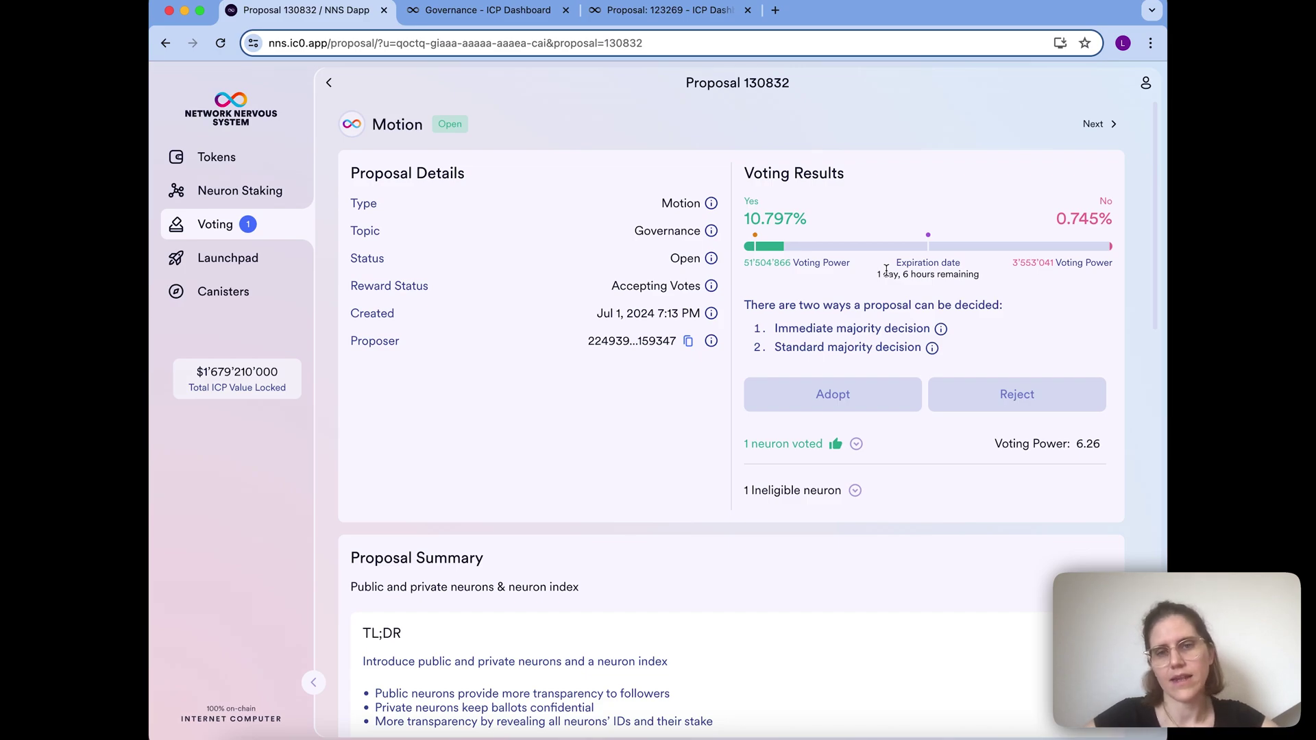
click(857, 445)
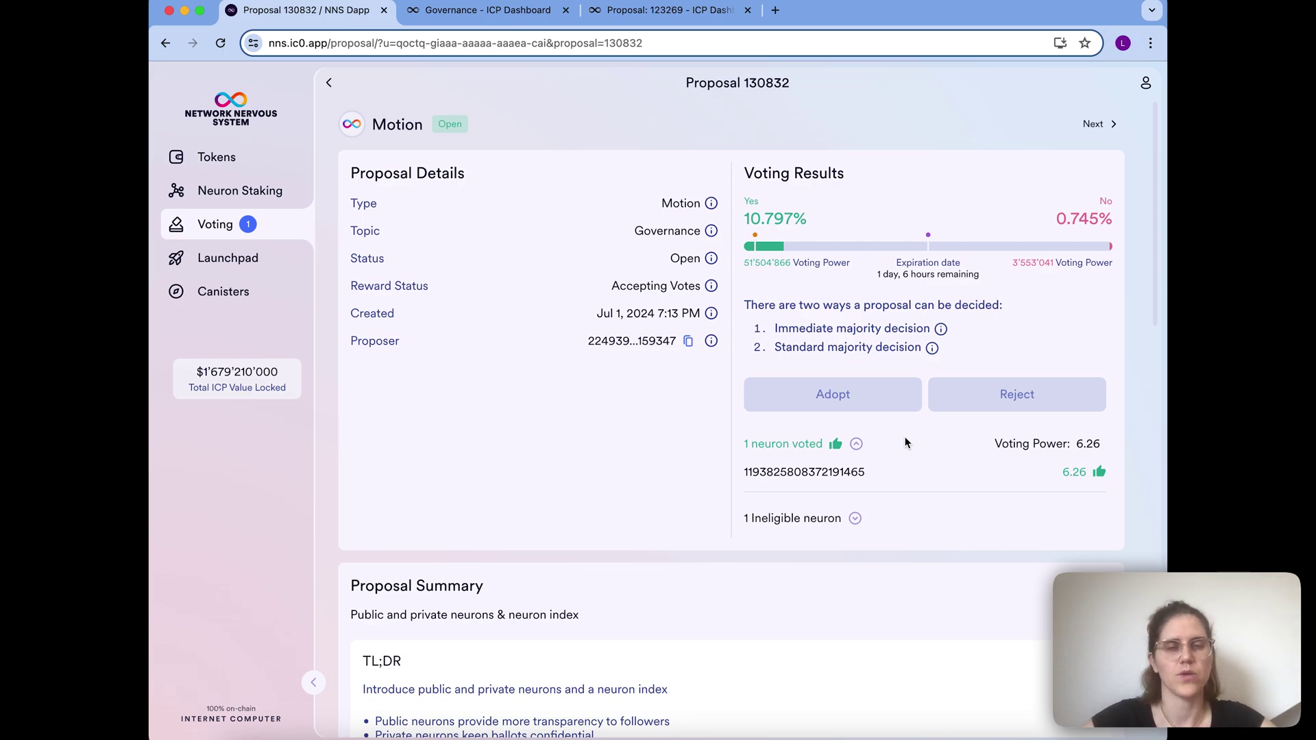
double_click(767, 85)
key(super+c)
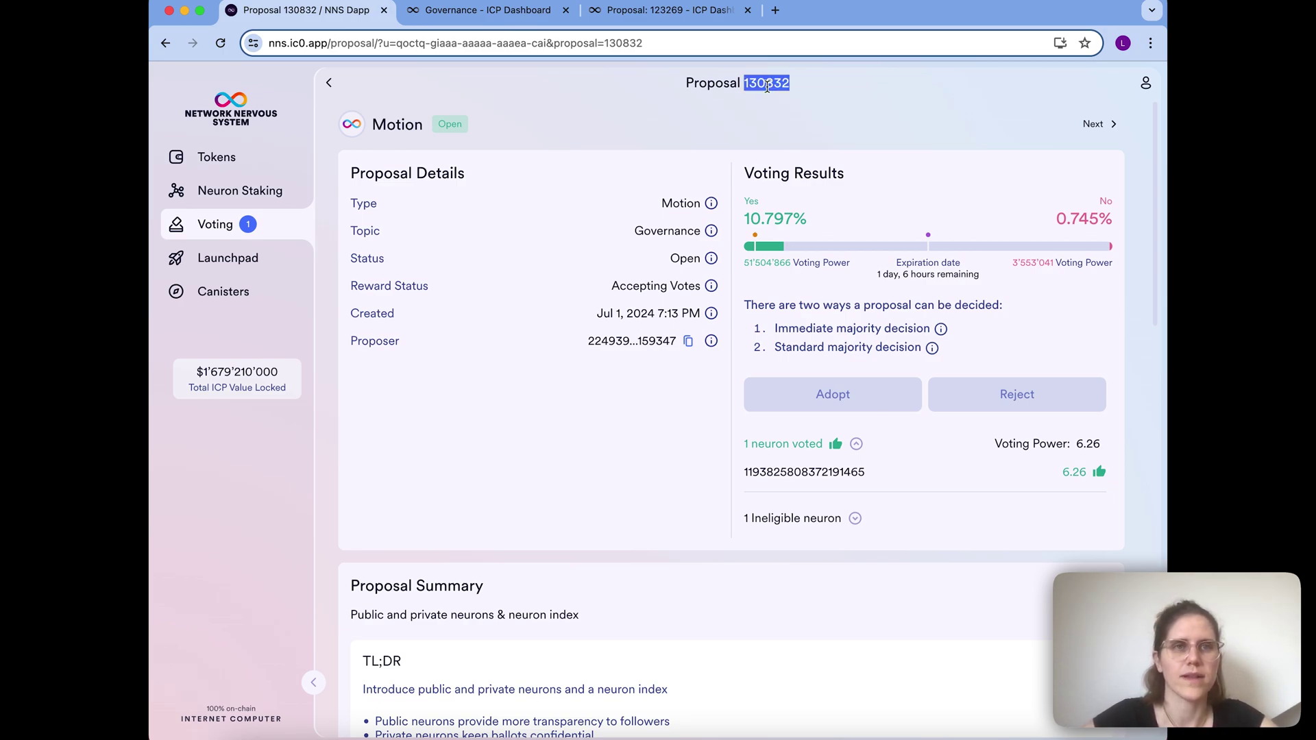
click(525, 19)
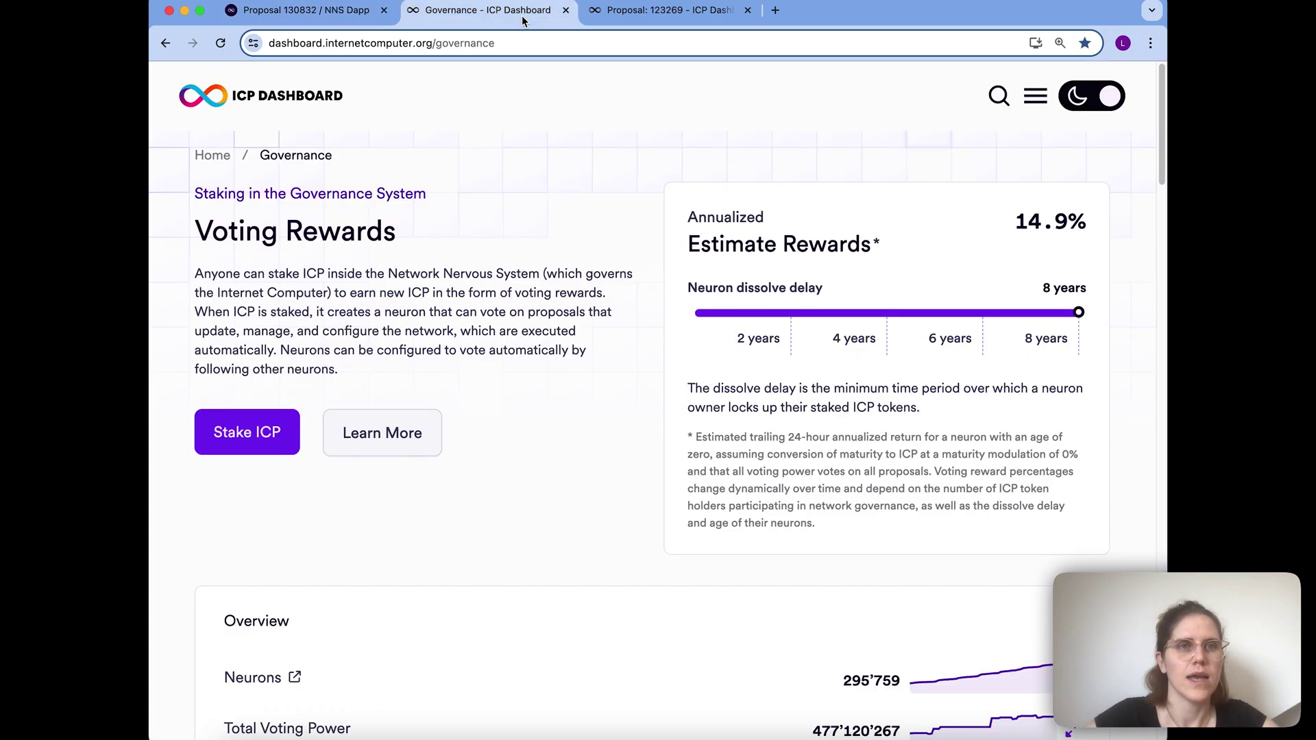
Search the ICP Dashboard for 130832 and open the Proposal 130832 result
click(999, 100)
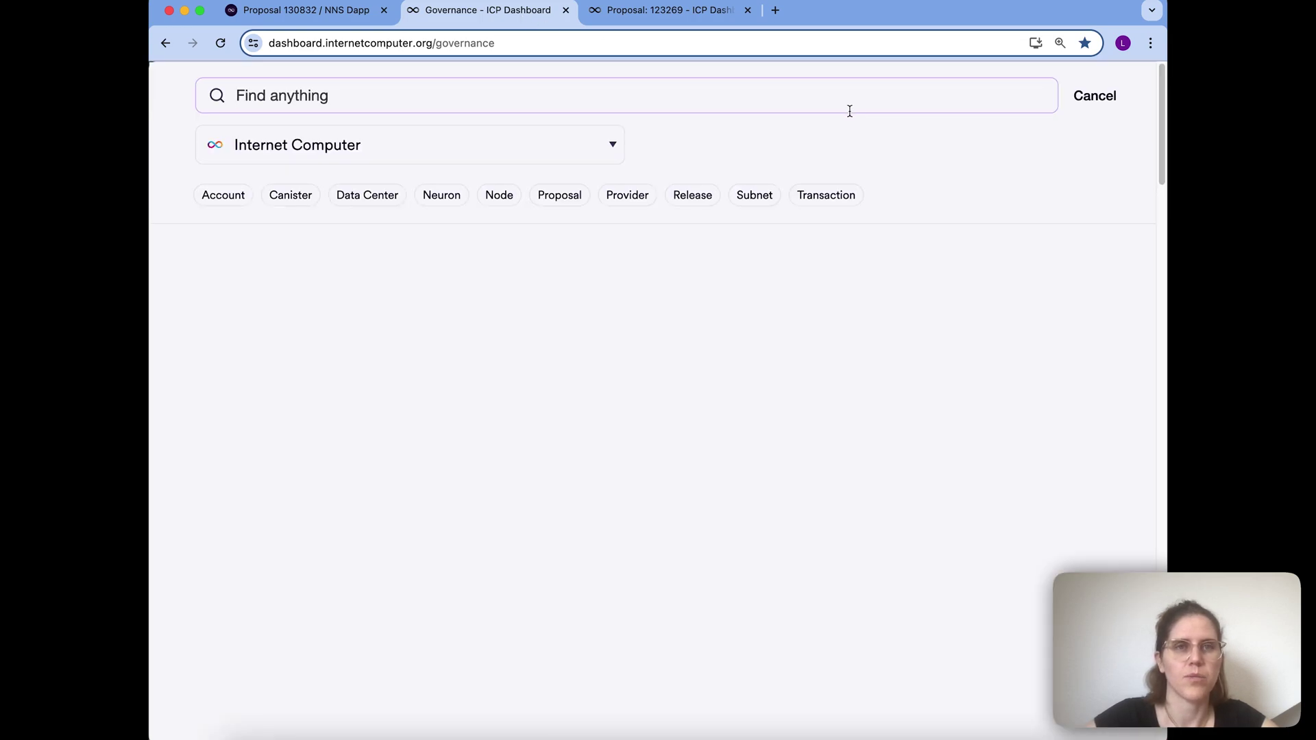
click(849, 99)
key(super+v)
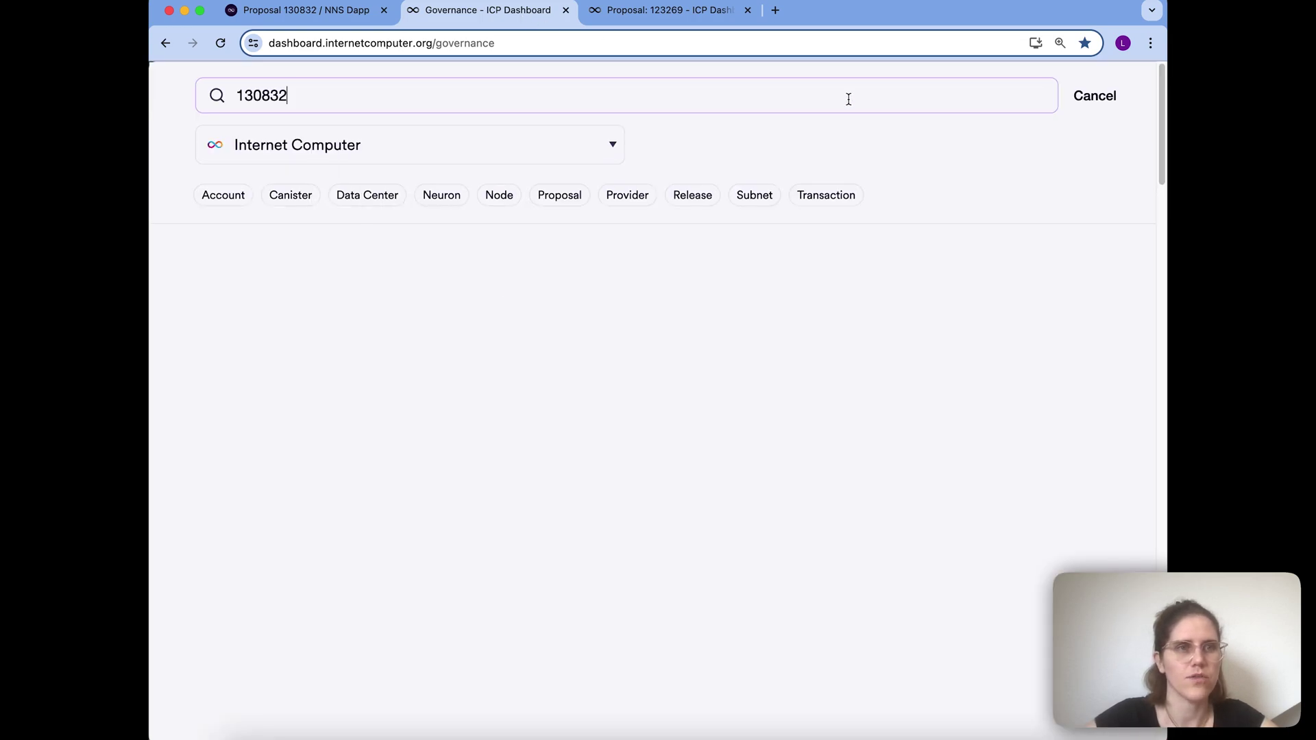
key(Return)
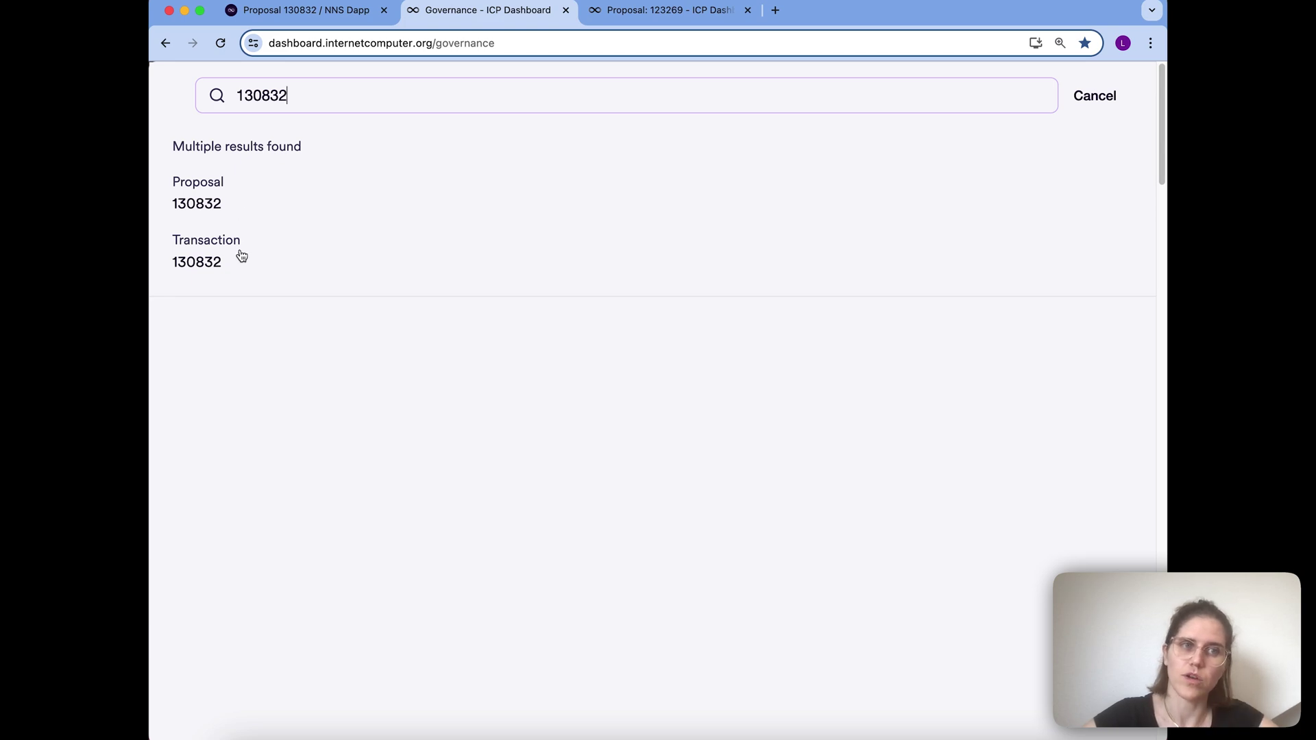
click(223, 206)
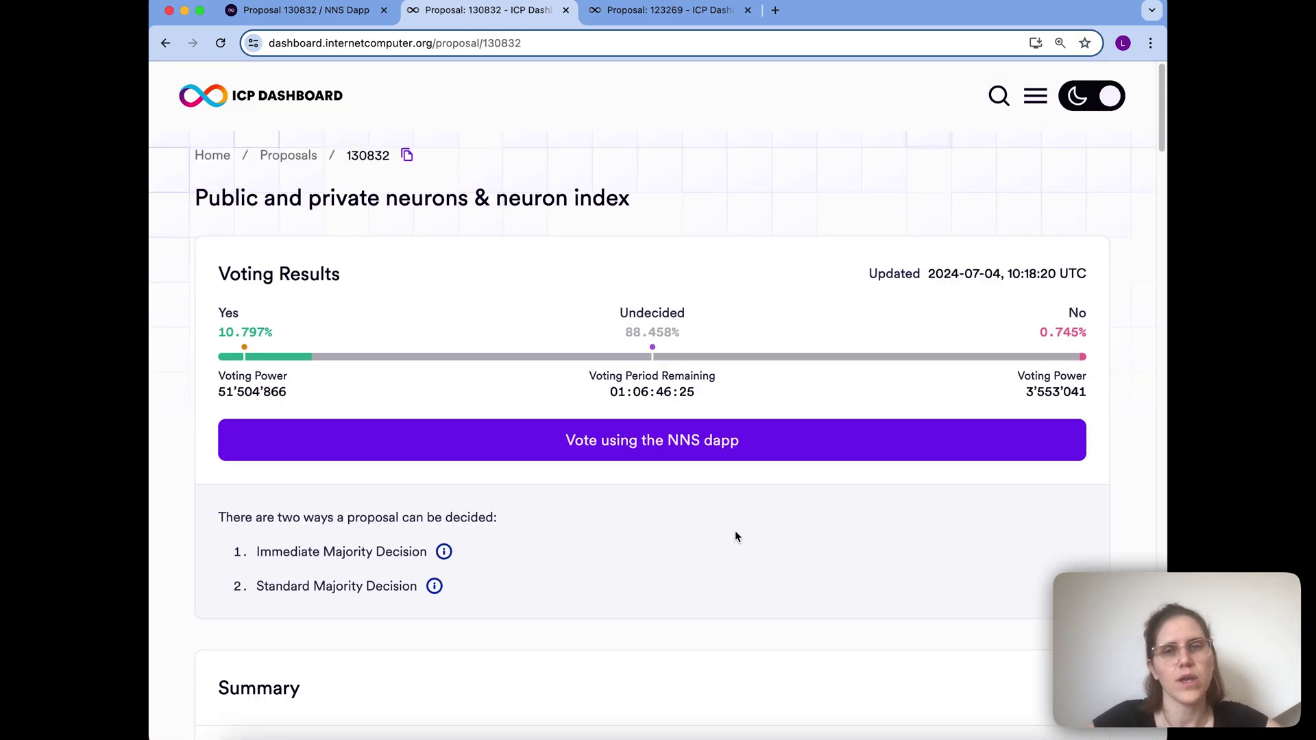
Scroll proposal 130832's page past the summary, payload and known-neuron votes to Voting History
scroll(735, 533, down, 15)
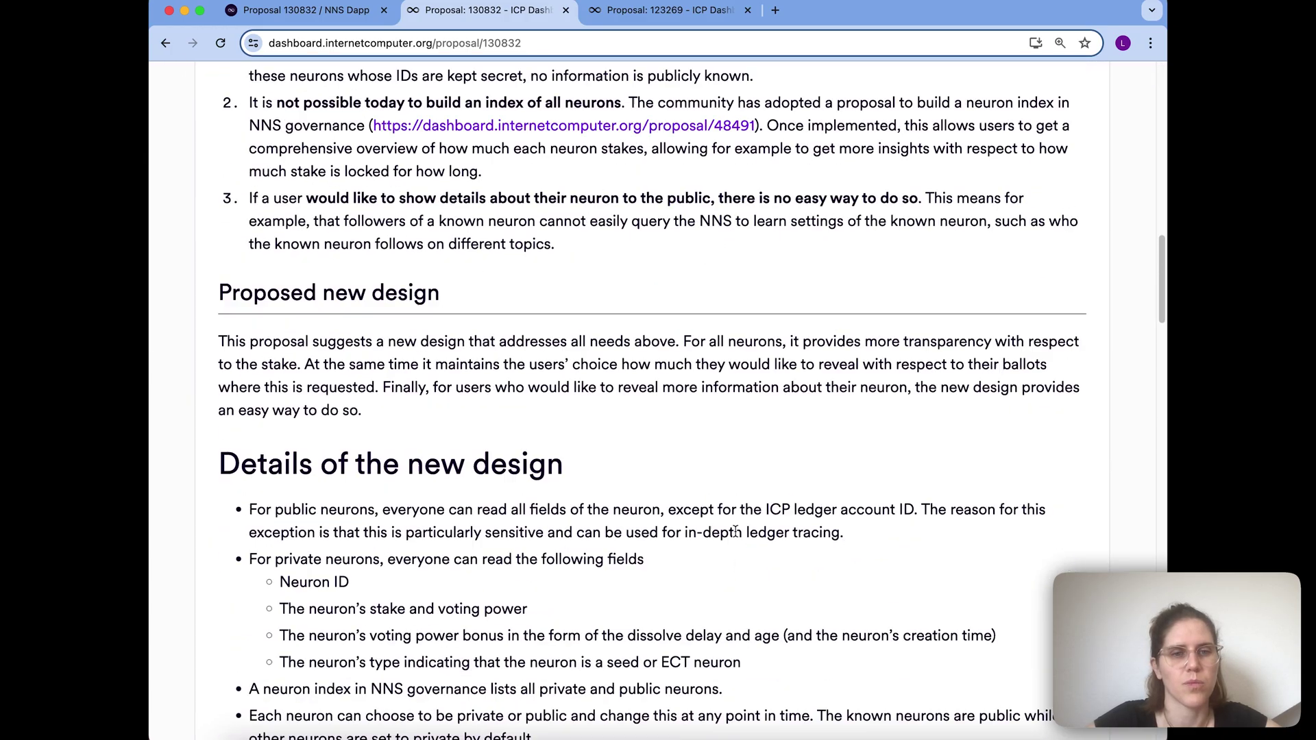
scroll(736, 533, down, 20)
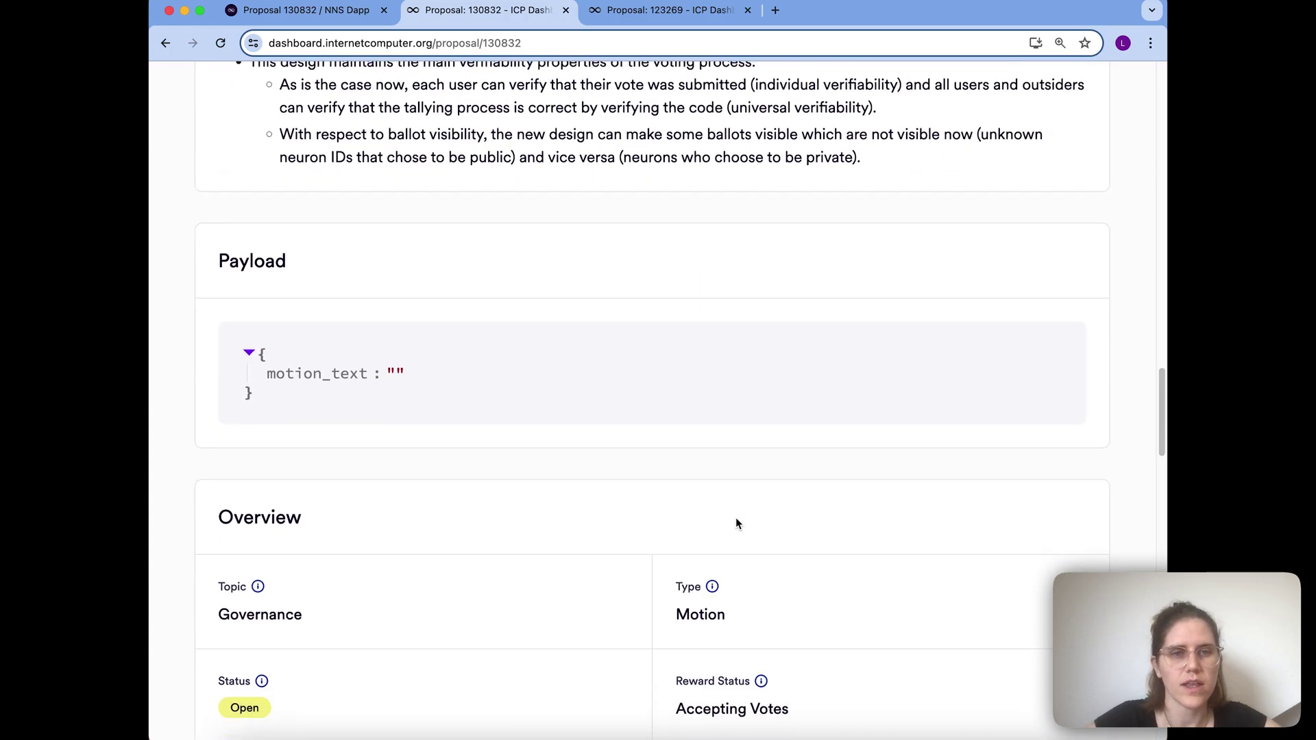
scroll(738, 524, down, 4)
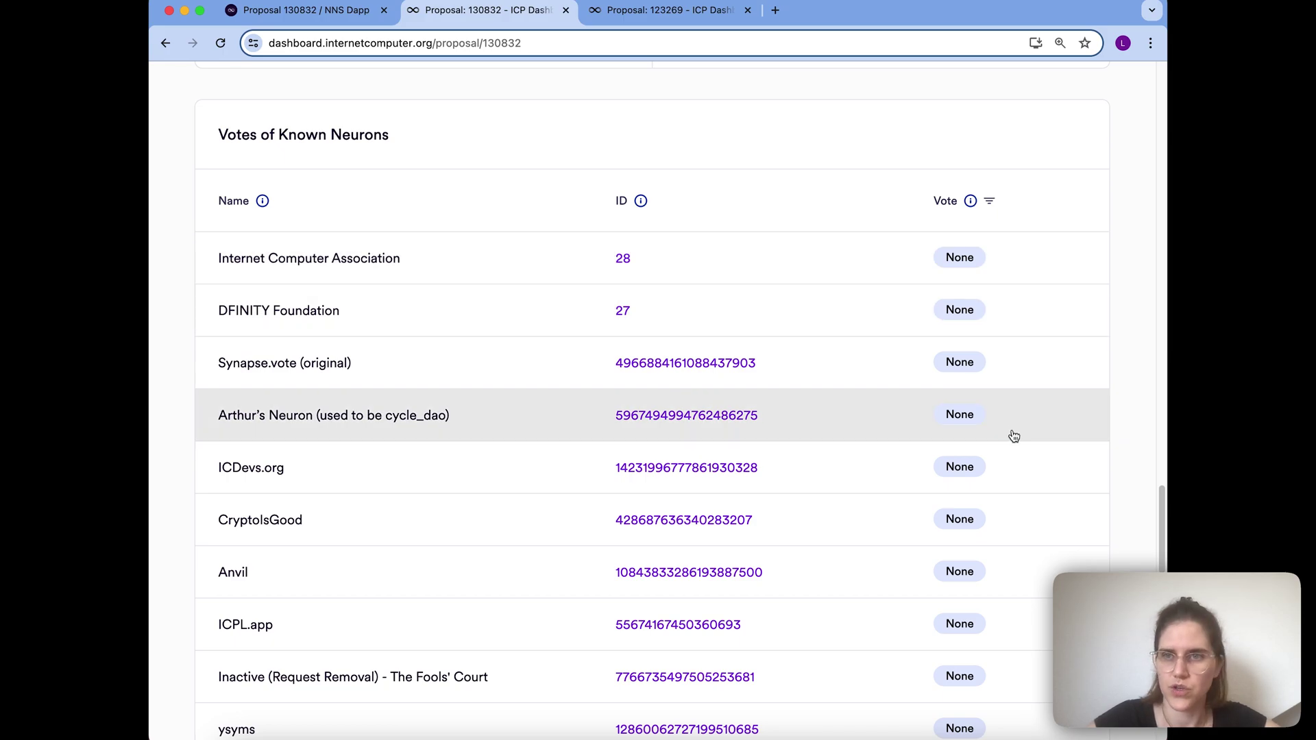
scroll(1014, 437, down, 1)
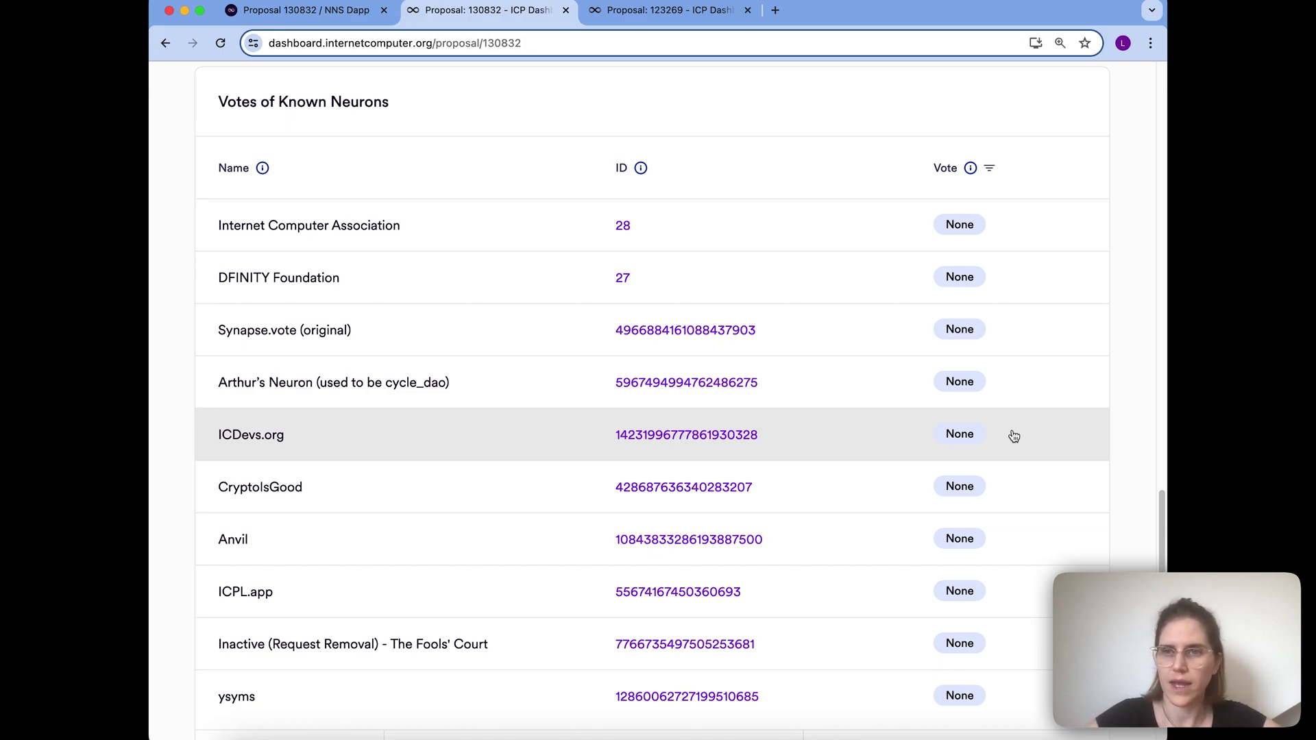
scroll(1014, 437, down, 10)
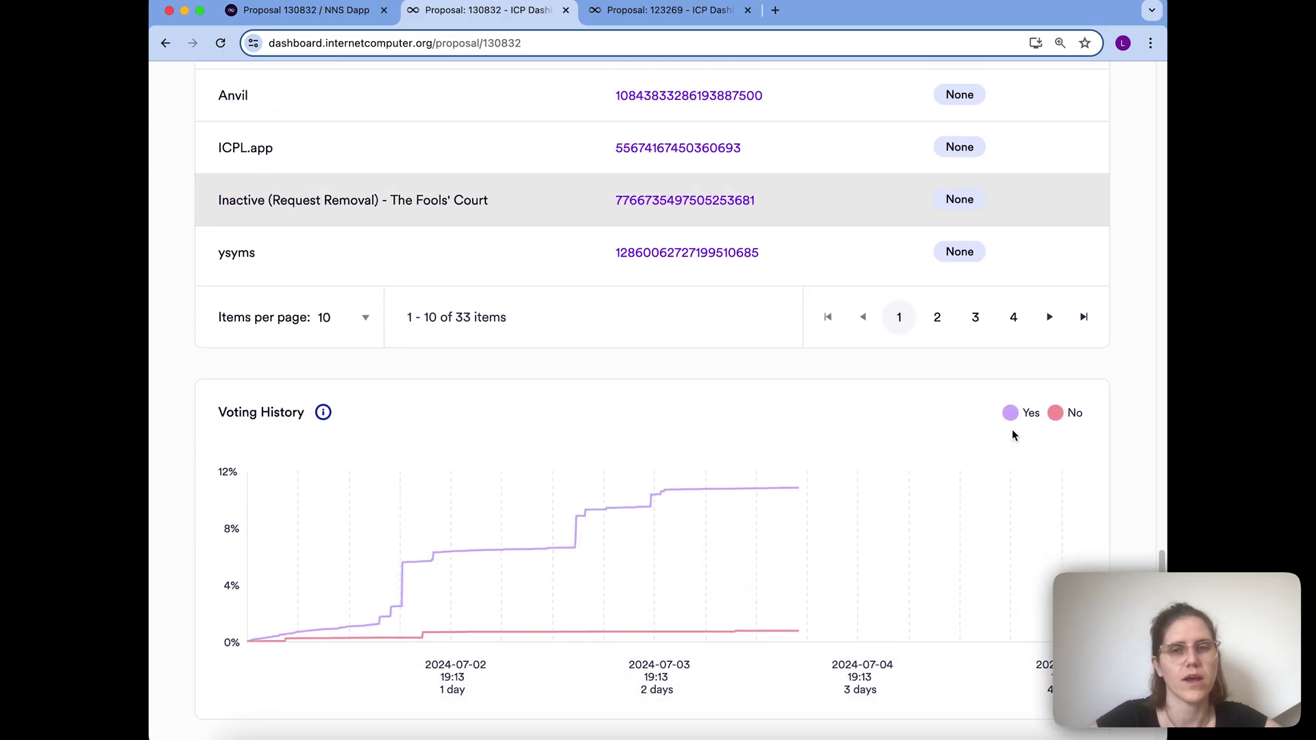
scroll(1012, 431, down, 5)
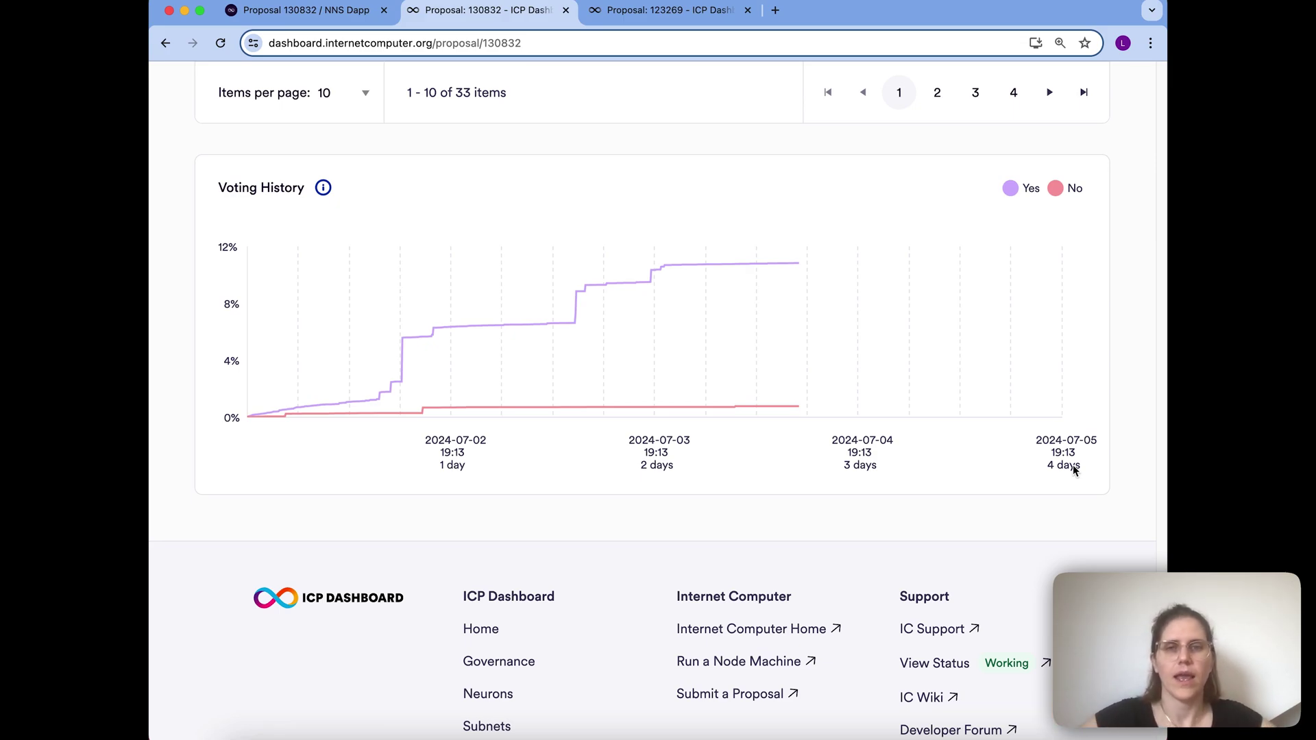
Switch to proposal 123269 and inspect its Voting History chart's three voting-period extensions
click(693, 13)
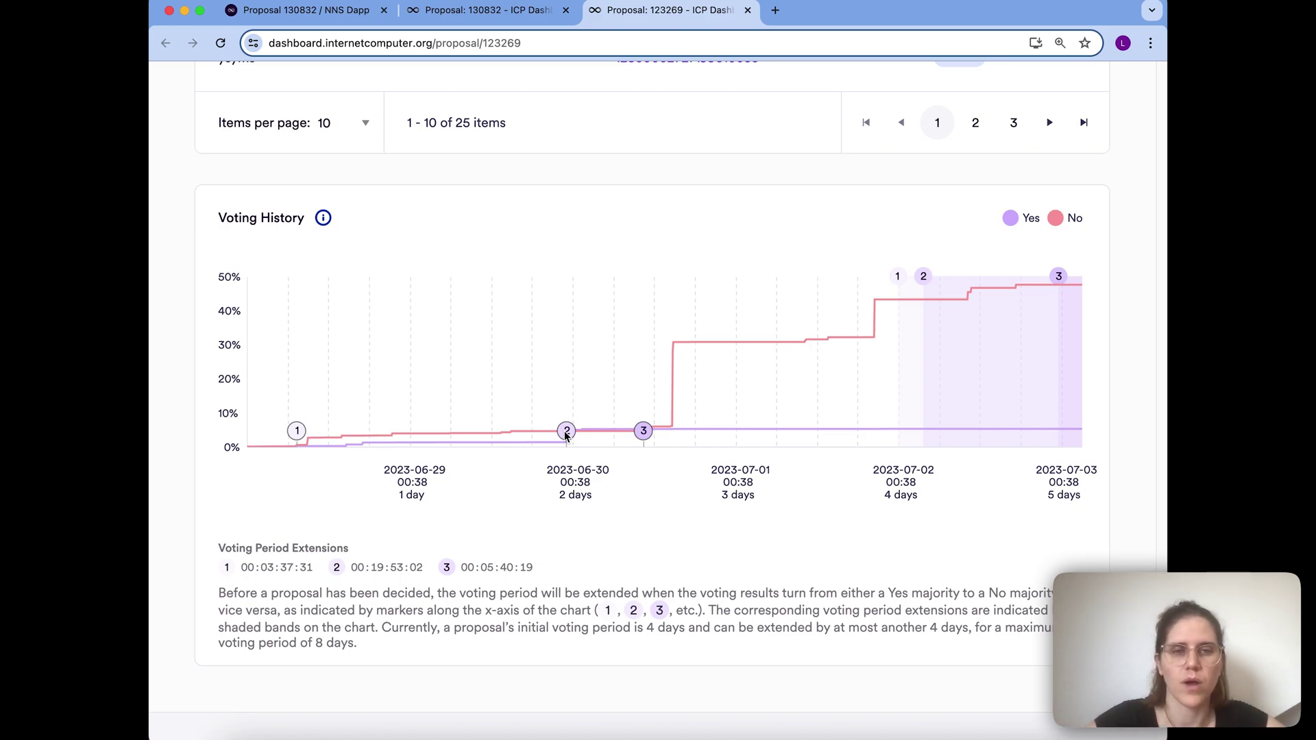
mouse_move(646, 431)
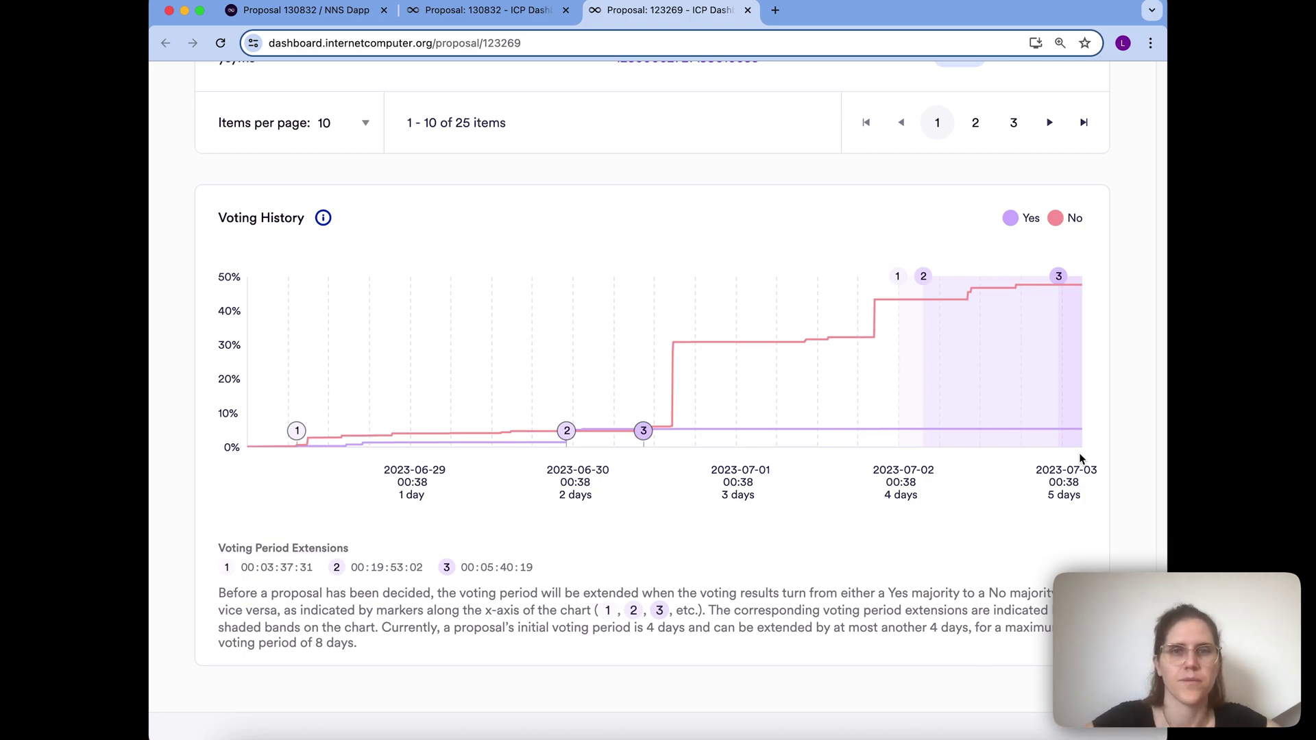
Go back to the NNS Dapp Internet Computer proposals list and show Actionable Proposals
click(306, 10)
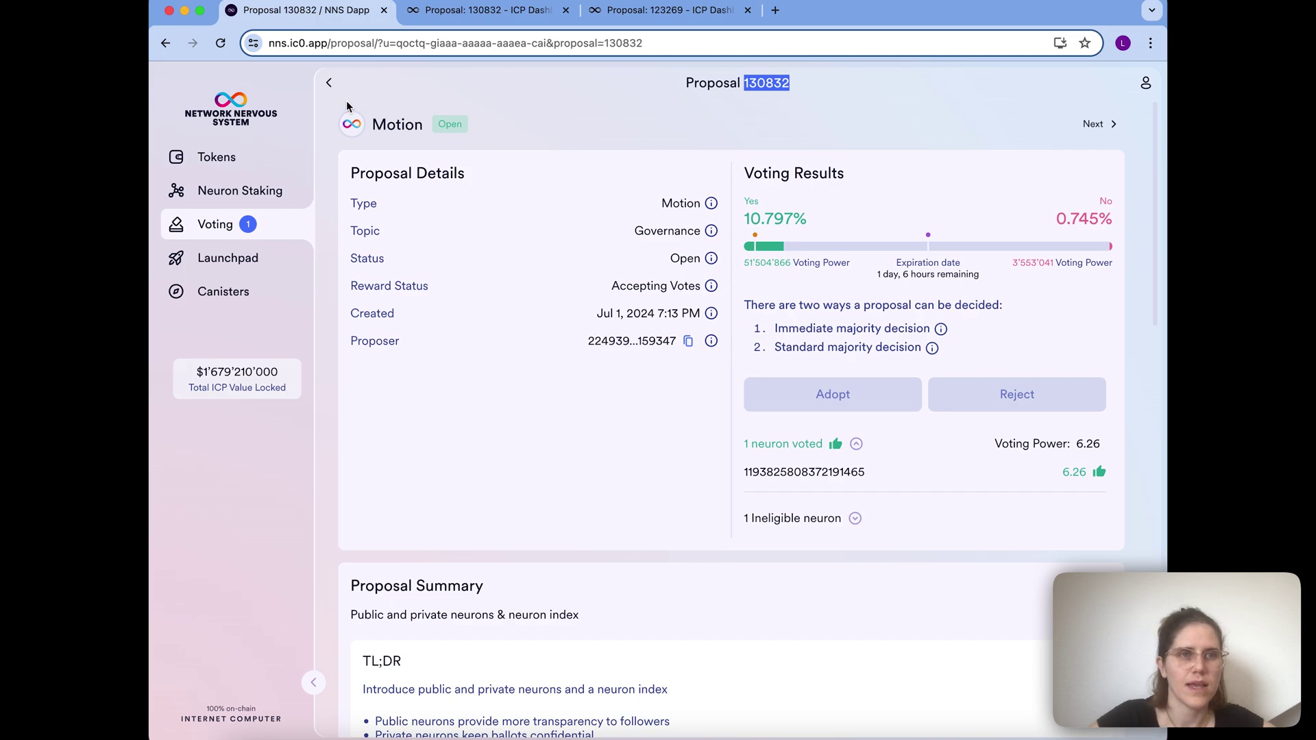
click(329, 82)
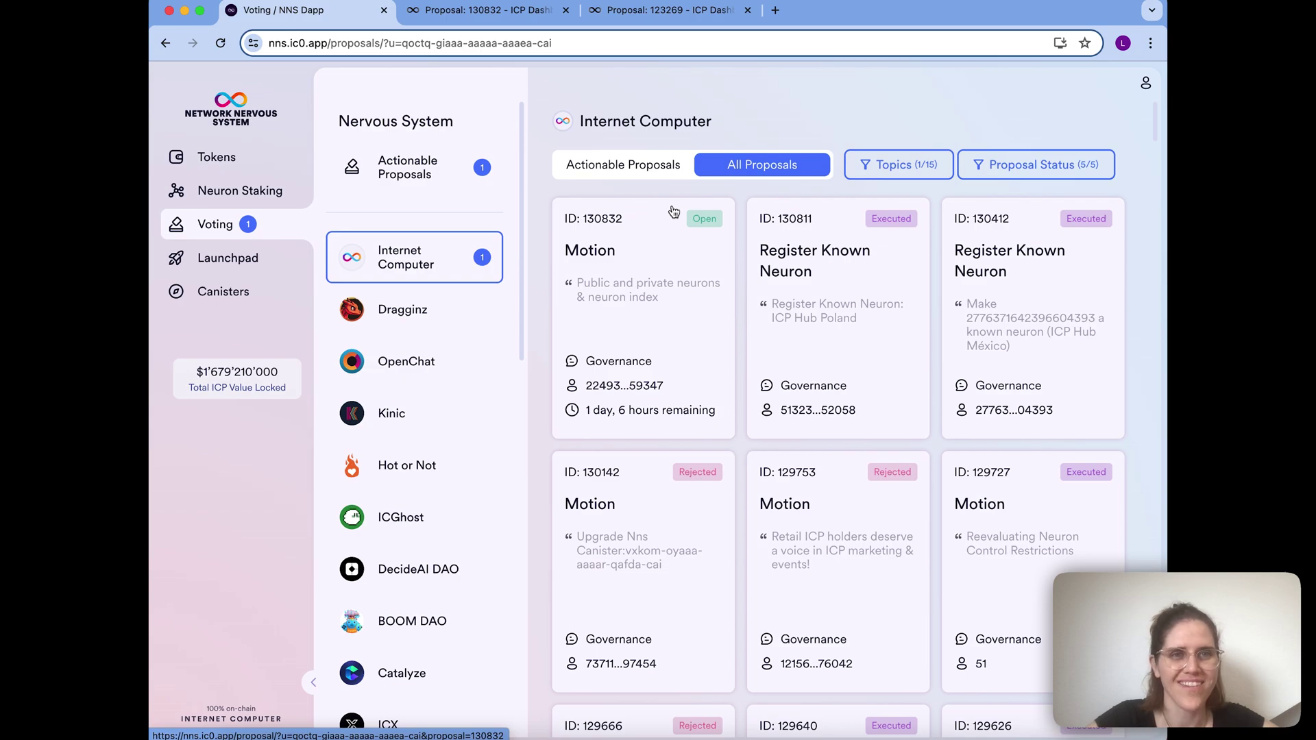
click(603, 165)
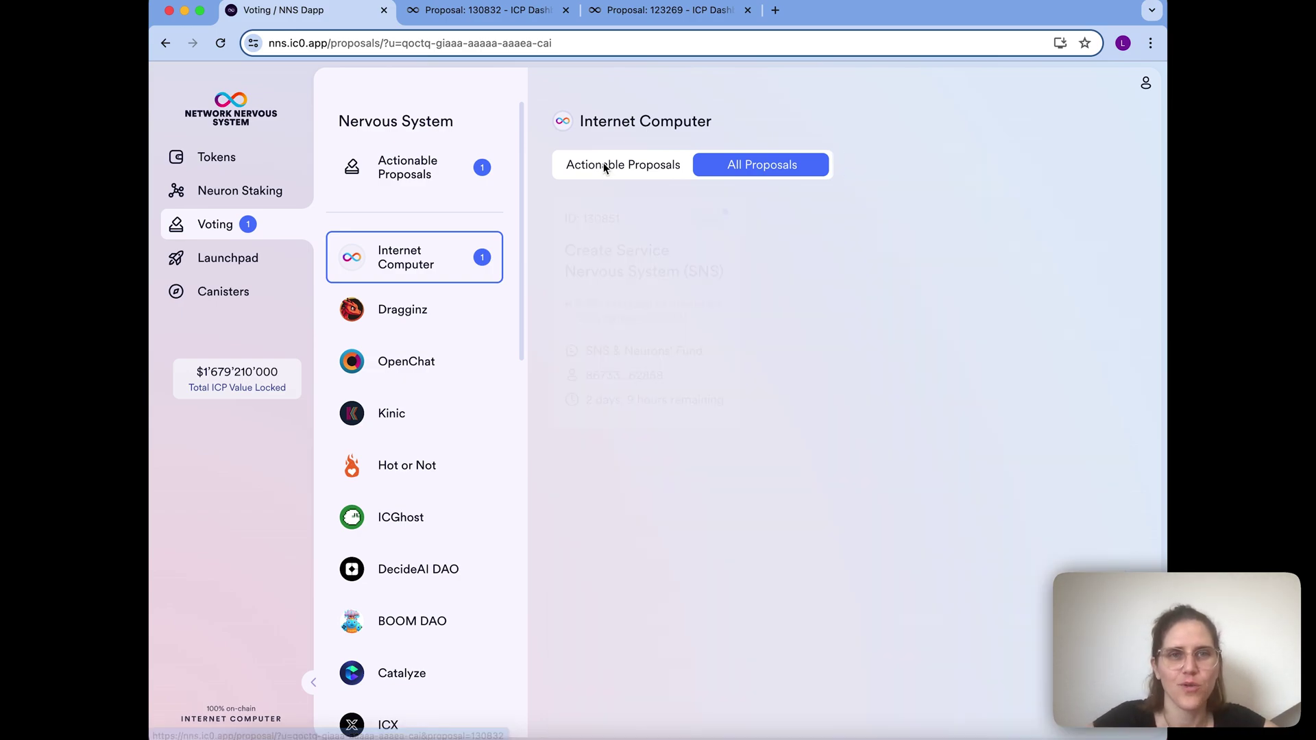